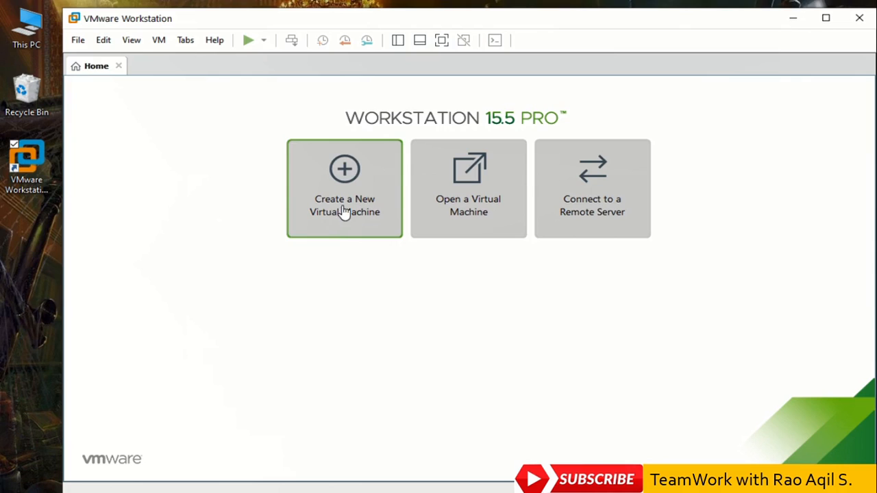
# Open the existing Windows 7.vmx virtual machine and resume it
pyautogui.click(463, 213)
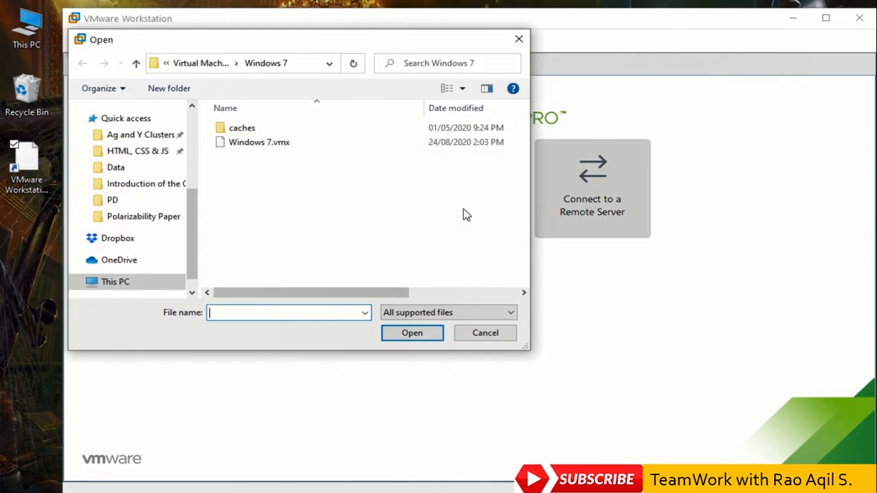
pyautogui.doubleClick(288, 148)
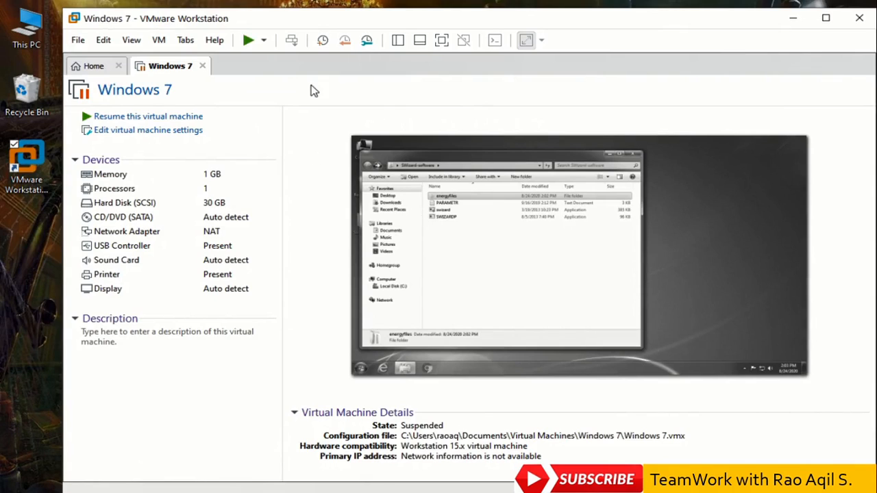
pyautogui.click(248, 41)
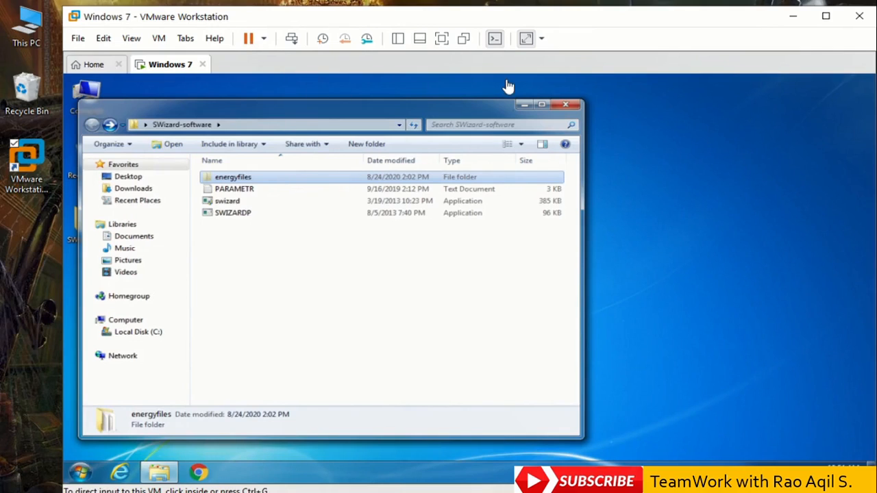
# Close the open folder window, then open the energyfiles folder inside SWizard-software on the guest desktop
pyautogui.click(567, 111)
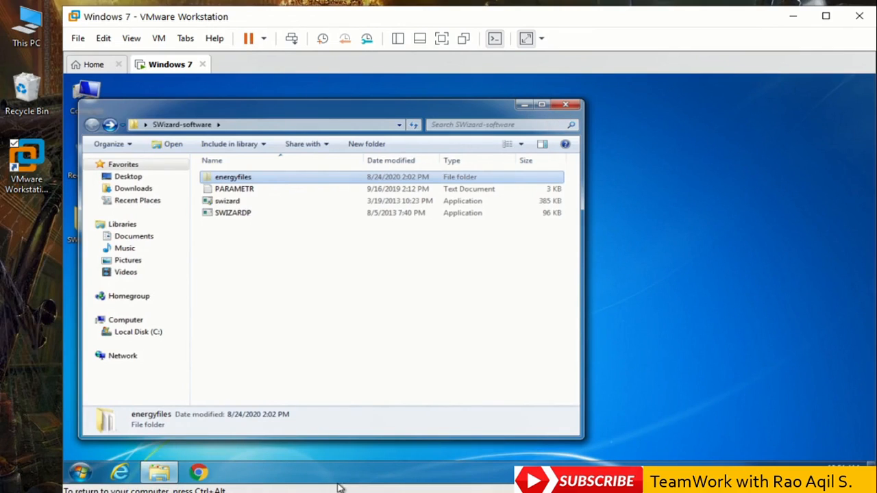
pyautogui.click(564, 104)
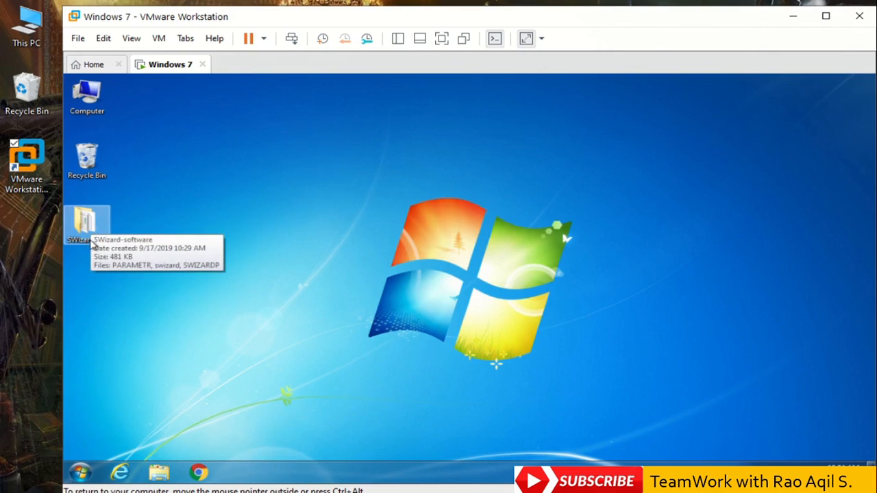
pyautogui.click(88, 244)
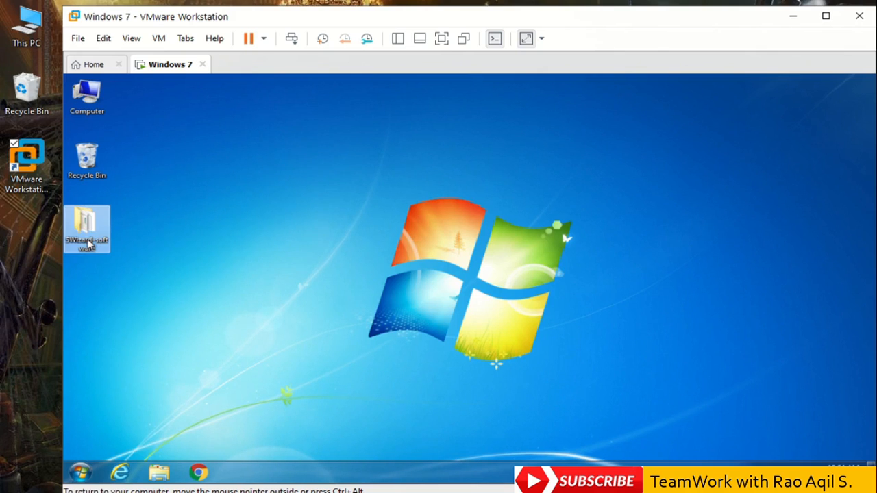
pyautogui.doubleClick(88, 244)
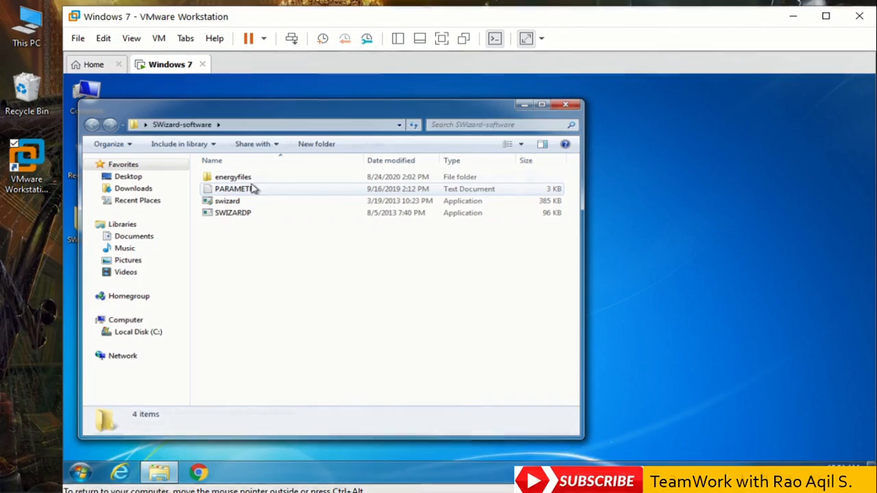
pyautogui.click(244, 179)
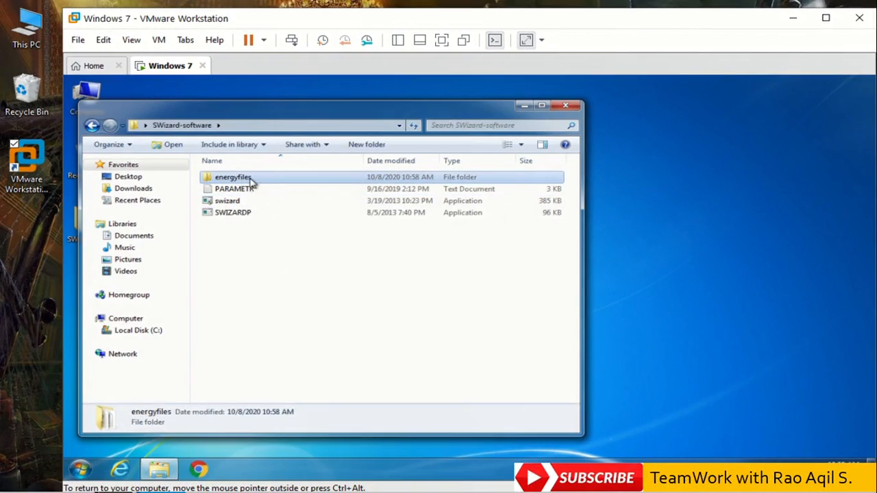
pyautogui.doubleClick(244, 179)
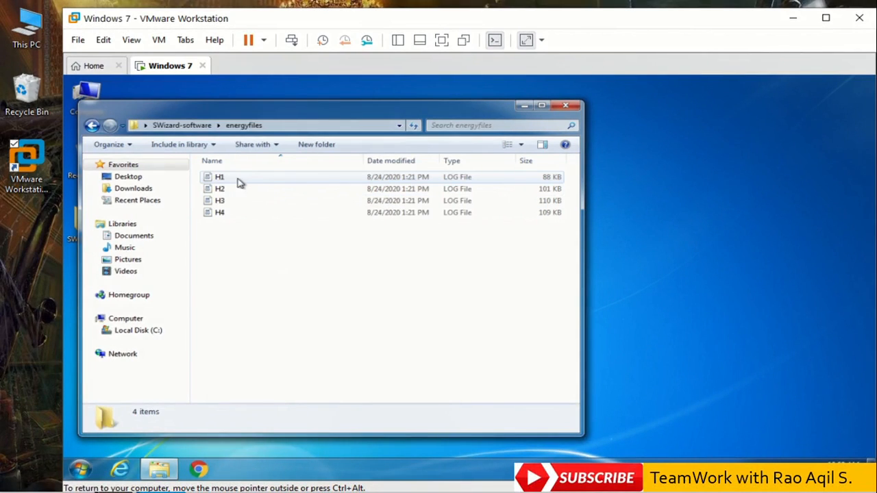
# Check the termination line at the end of the H1 log file and close the document
pyautogui.doubleClick(240, 182)
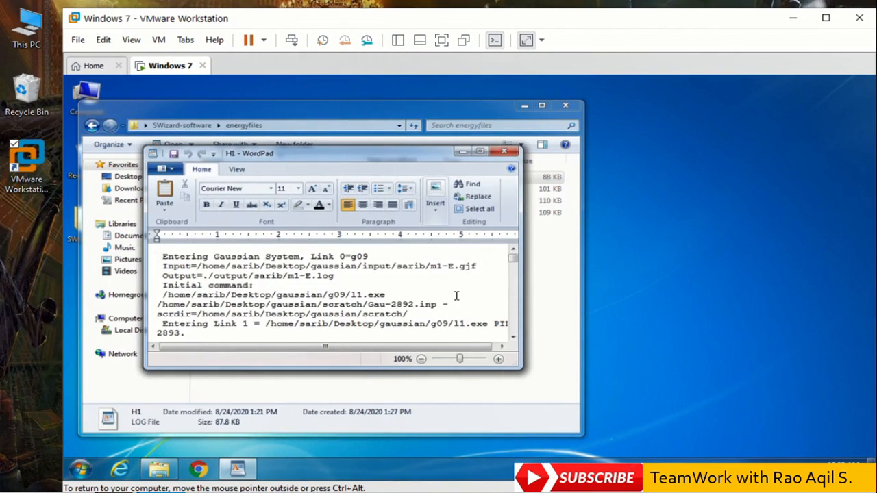
pyautogui.moveTo(513, 259); pyautogui.dragTo(512, 335)
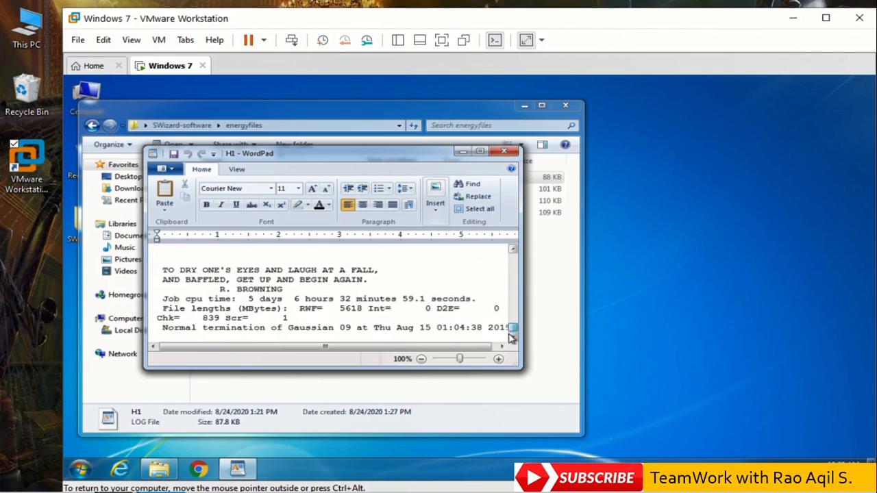
pyautogui.moveTo(188, 330); pyautogui.dragTo(253, 334)
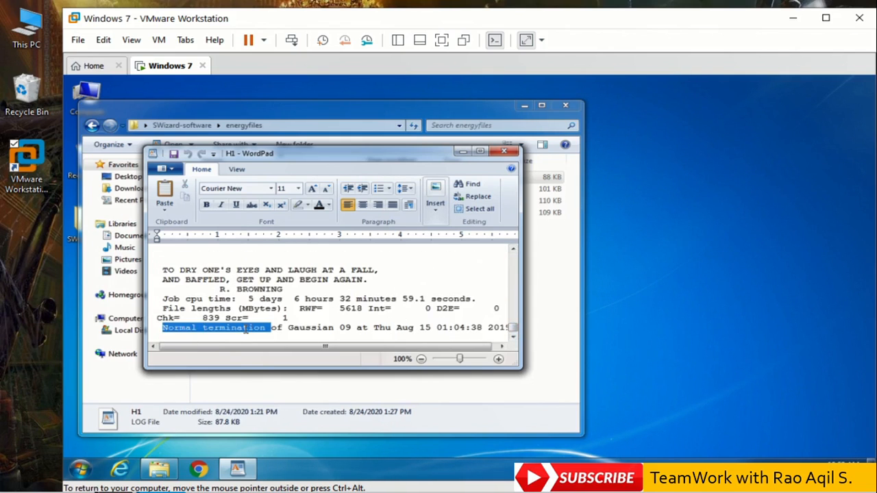
pyautogui.click(253, 334)
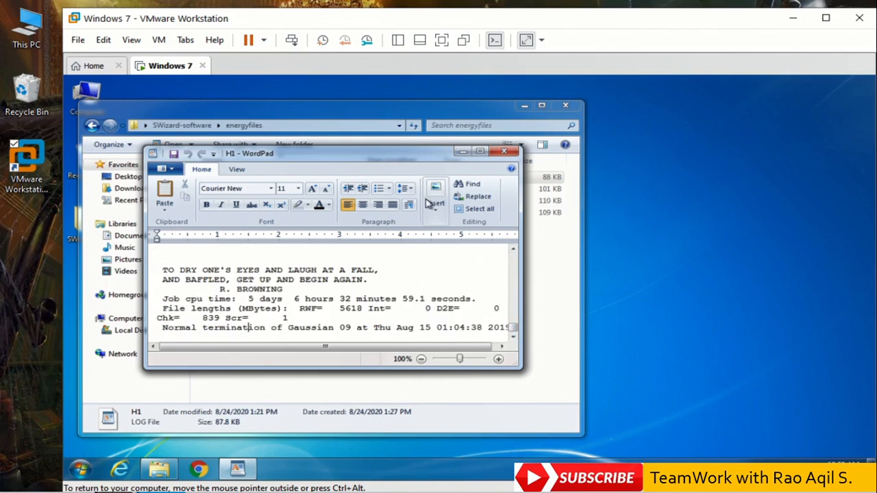
pyautogui.click(505, 151)
# Move the log files H1, H2, H3 and H4 from energyfiles into the SWizard-software folder
pyautogui.moveTo(288, 265); pyautogui.dragTo(223, 183)
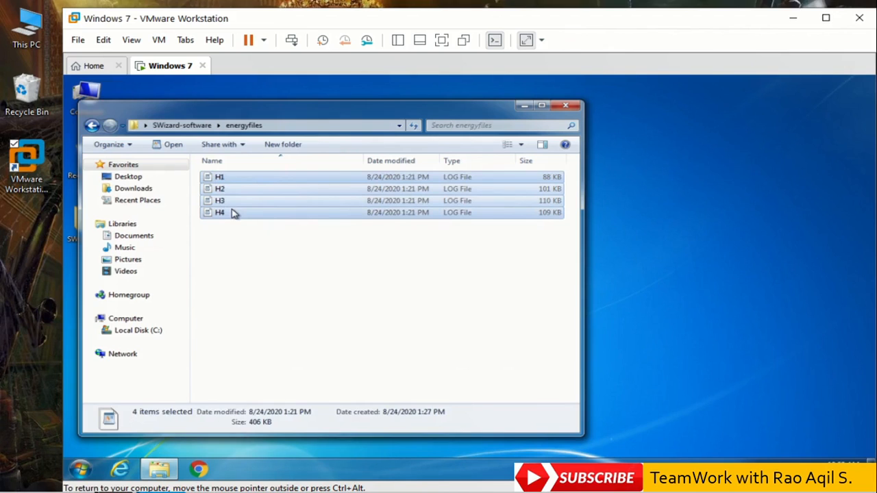
pyautogui.rightClick(231, 213)
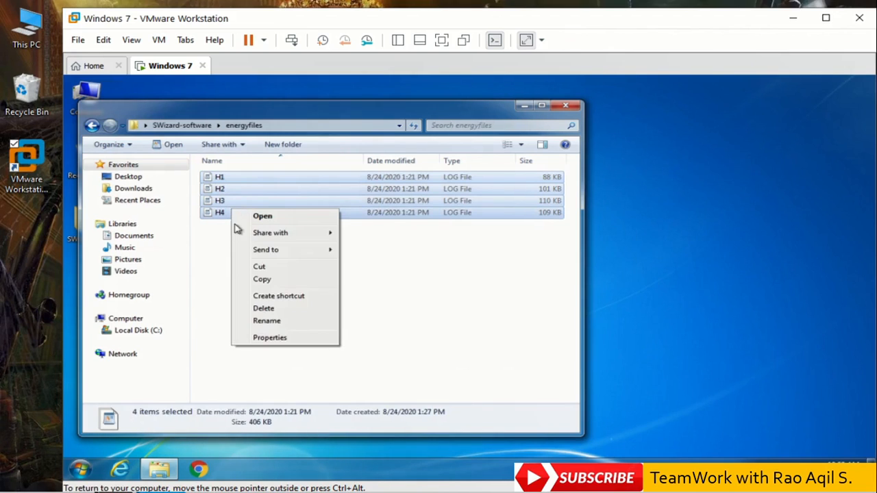
pyautogui.click(255, 266)
pyautogui.click(202, 126)
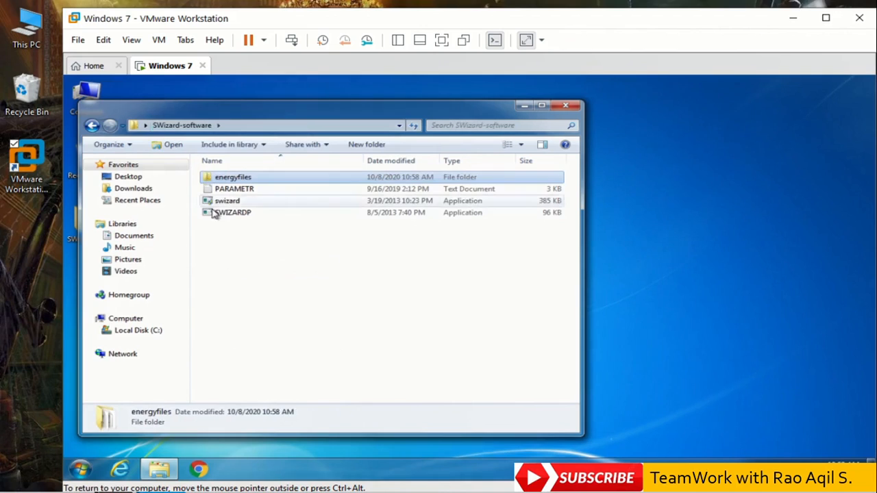
pyautogui.rightClick(224, 248)
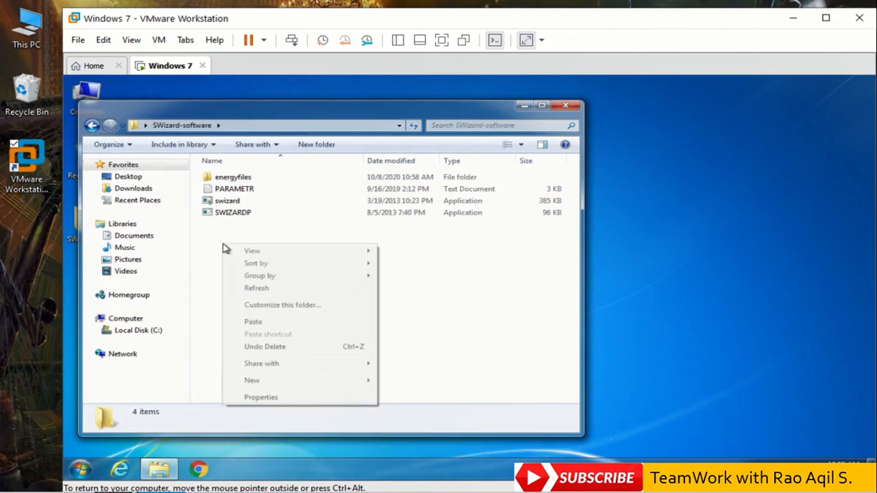
pyautogui.click(259, 323)
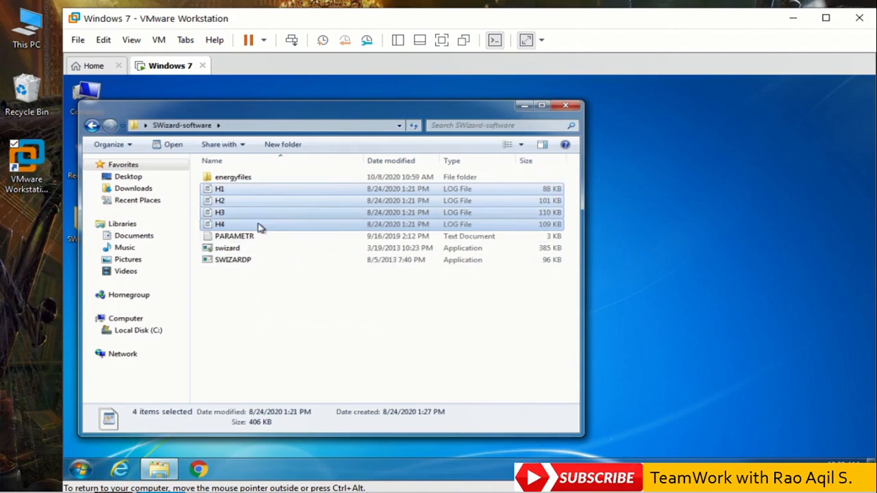
pyautogui.click(288, 274)
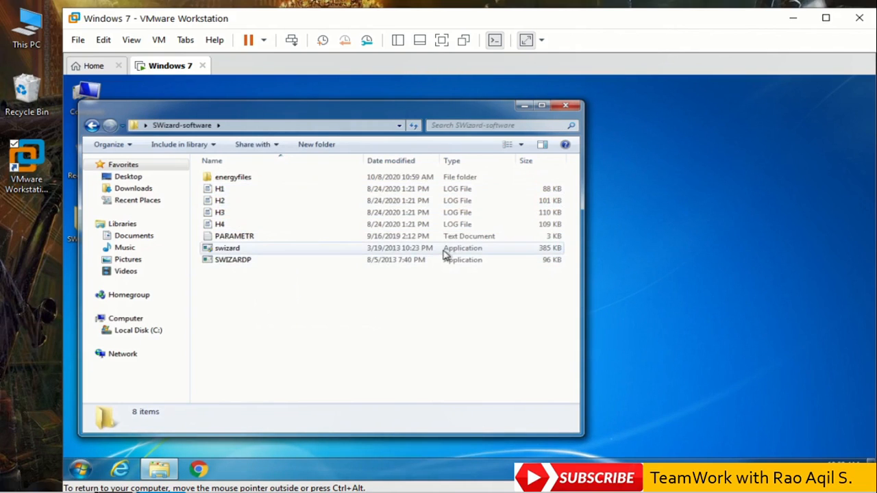
# Run the swizard application, allow it to make changes, and give H1.log as the file for processing
pyautogui.click(225, 251)
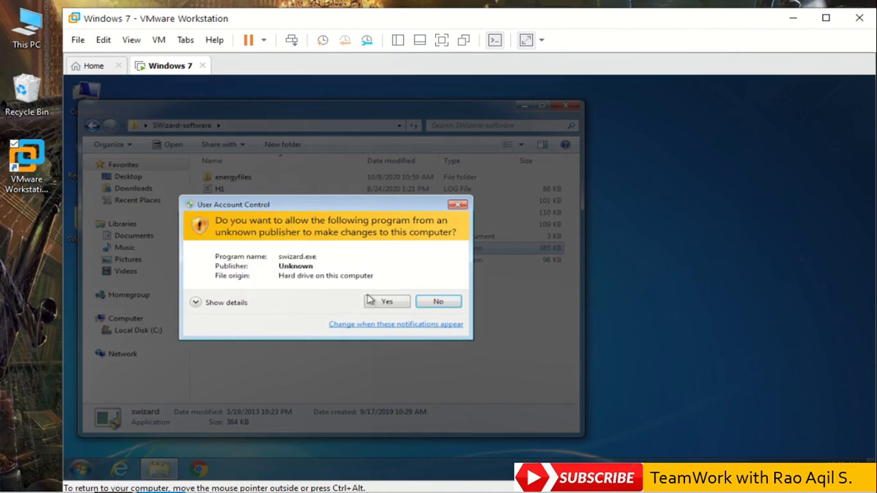
pyautogui.click(381, 301)
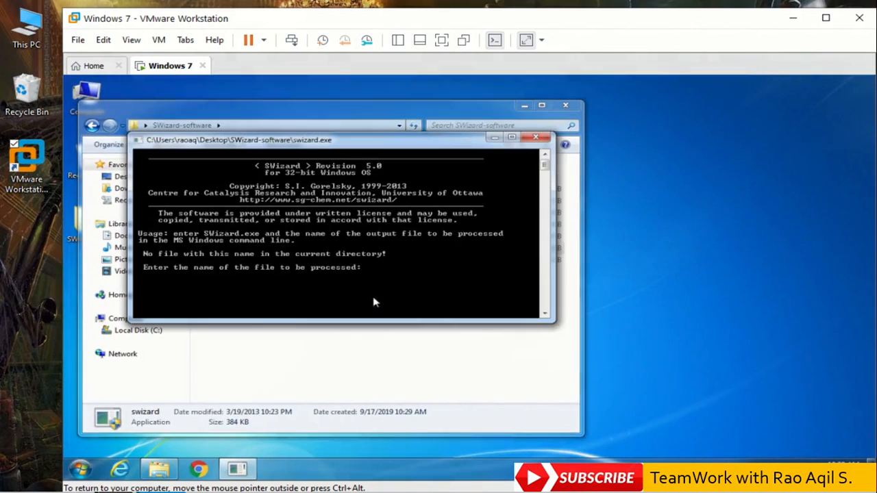
pyautogui.moveTo(368, 144); pyautogui.dragTo(580, 134)
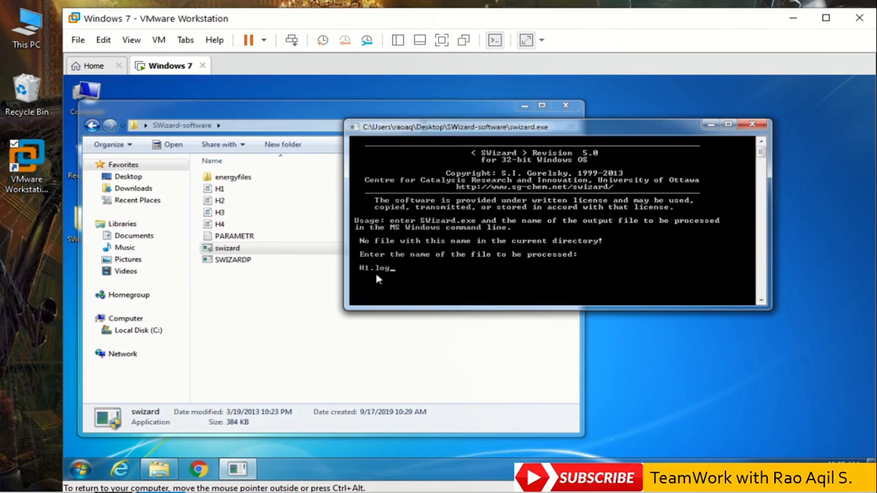
pyautogui.moveTo(466, 132); pyautogui.dragTo(426, 245)
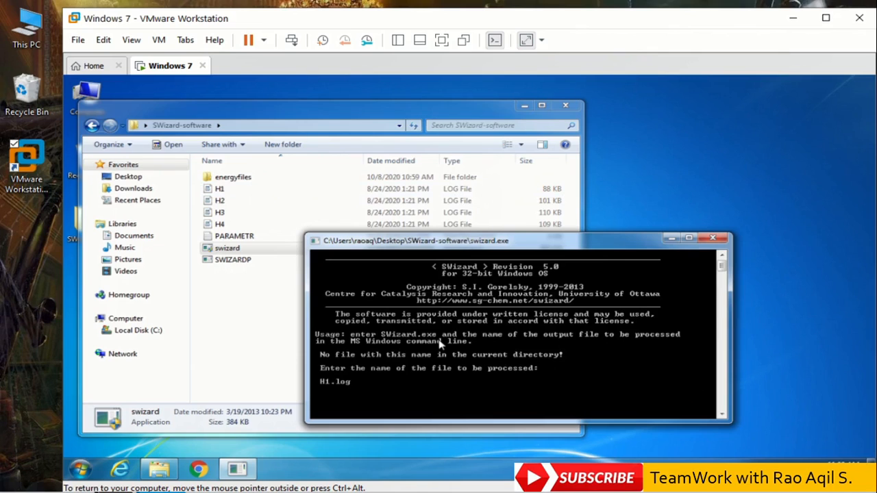
pyautogui.press('Return')
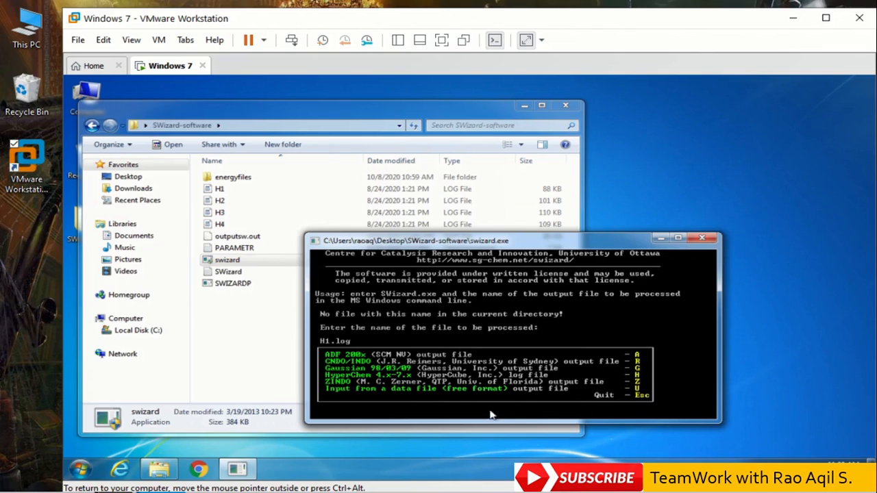
# Process the file as Gaussian 98/03/09 output: UV-Vis spectrum, closed-shell singlet, HOMO-x -> LUMO+y format, average bandwidth from PARAMETR.TXT; close the program
pyautogui.press('g')
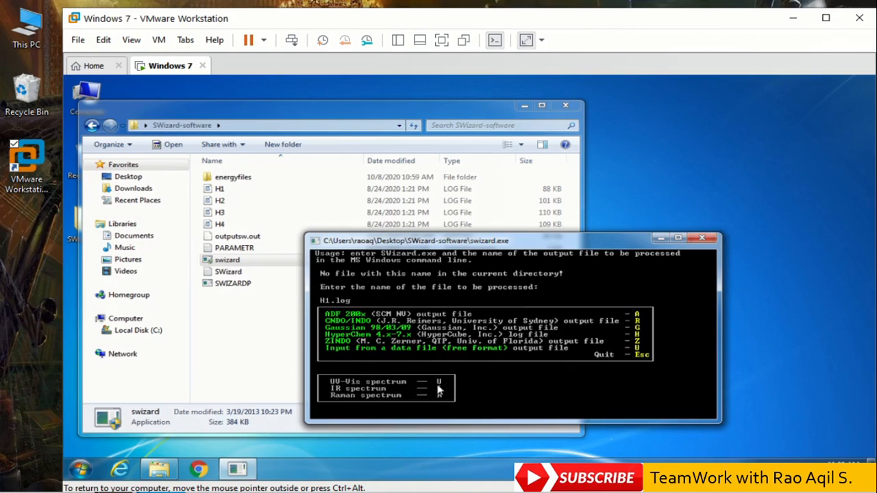
pyautogui.press('u')
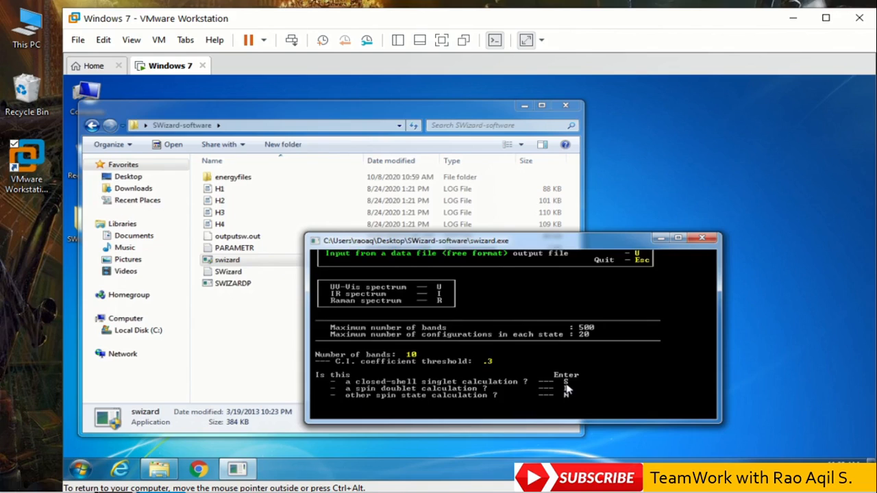
pyautogui.press('s')
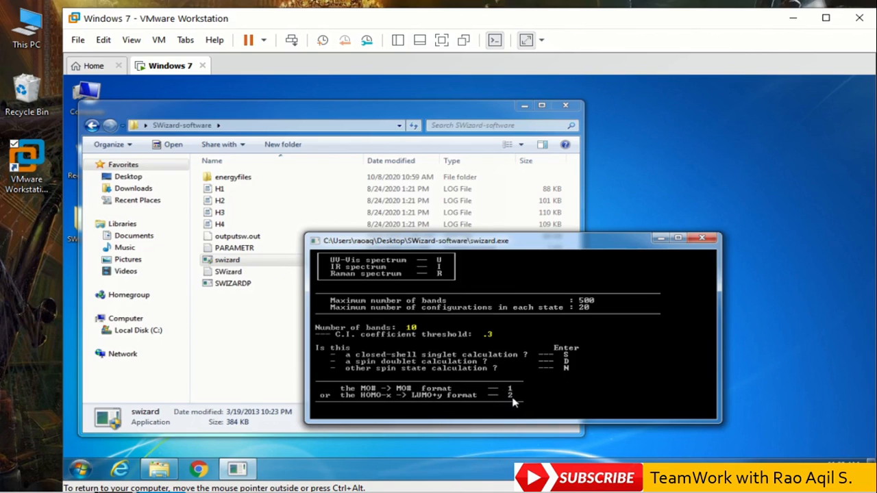
pyautogui.press('2')
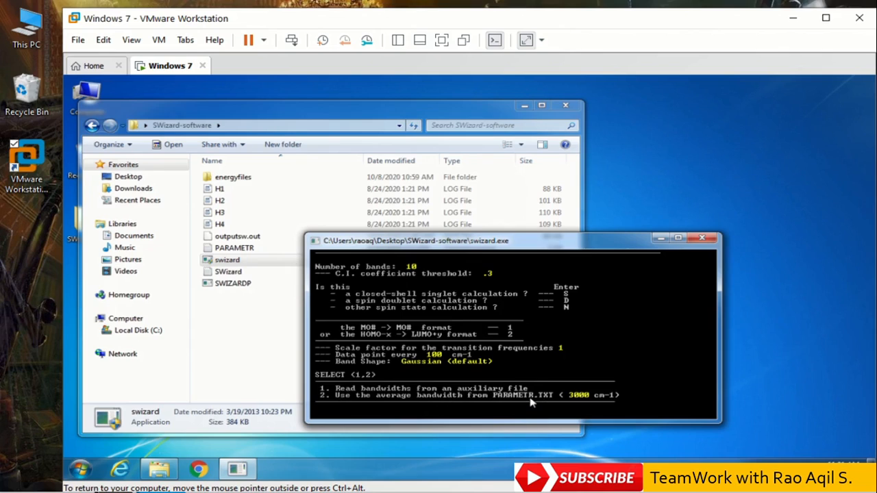
pyautogui.press('2')
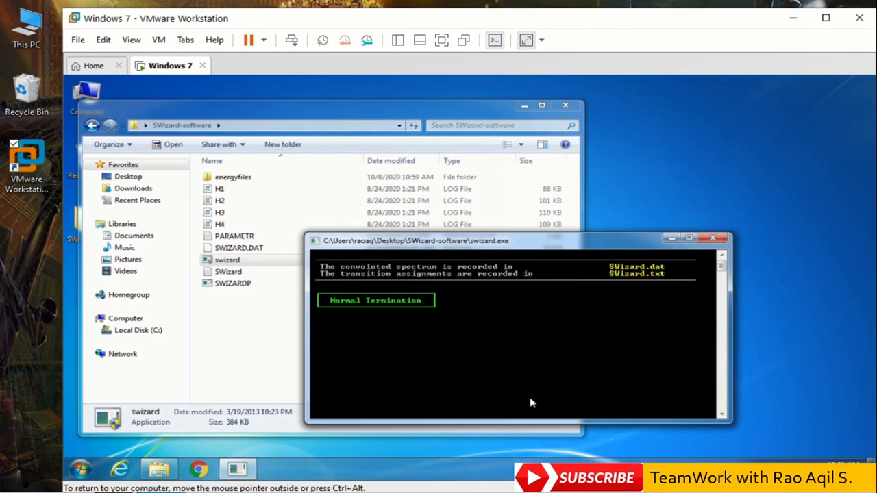
pyautogui.press('Return')
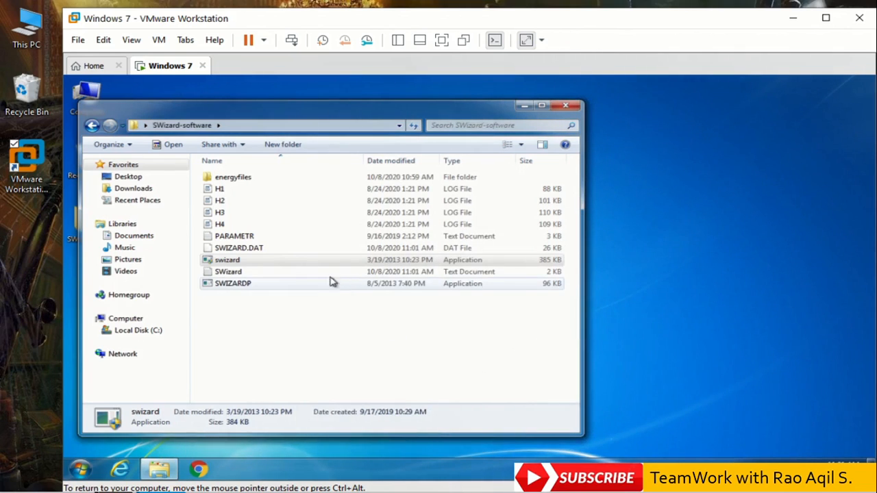
# Rename the spectrum data file SWIZARD.DAT as H1.DAT
pyautogui.click(255, 252)
pyautogui.rightClick(255, 252)
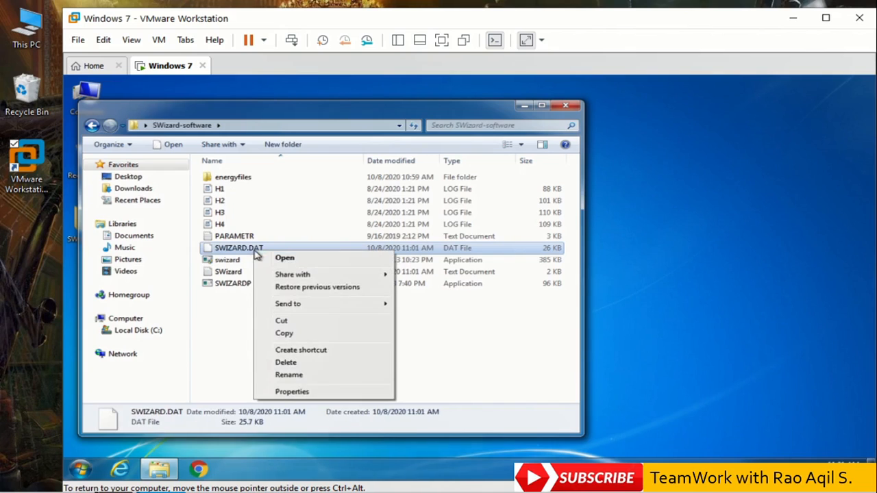
pyautogui.click(288, 375)
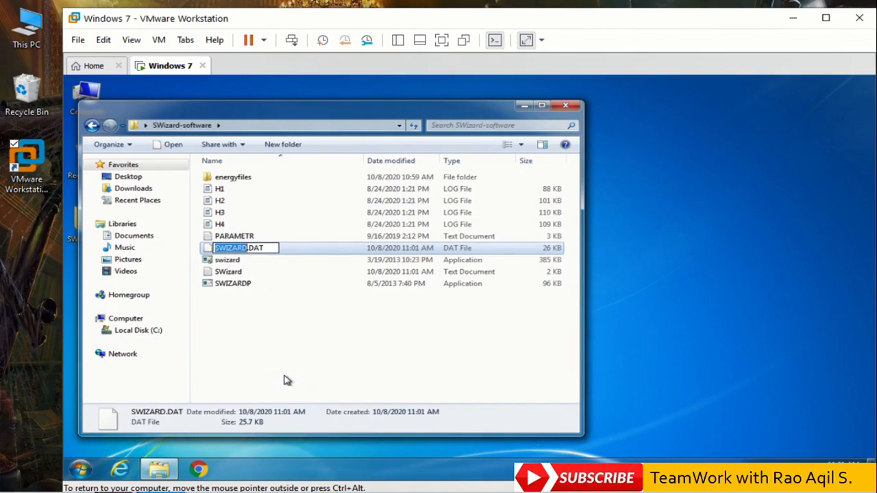
pyautogui.write('H1')
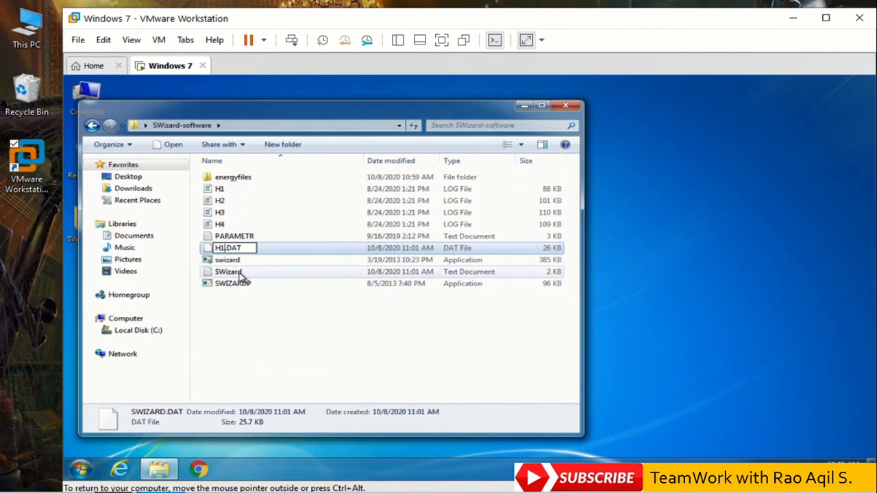
# Rename the SWizard text document with the transition assignments as H1
pyautogui.click(240, 274)
pyautogui.rightClick(240, 274)
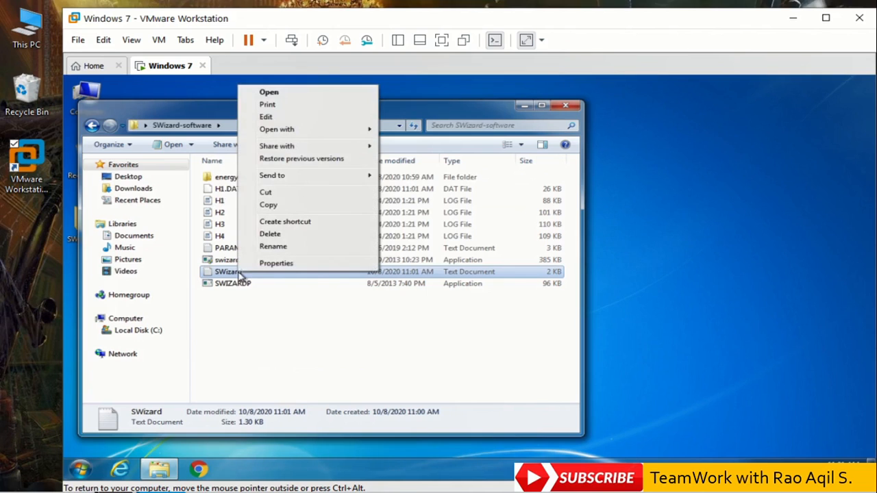
pyautogui.click(263, 249)
pyautogui.write('H1')
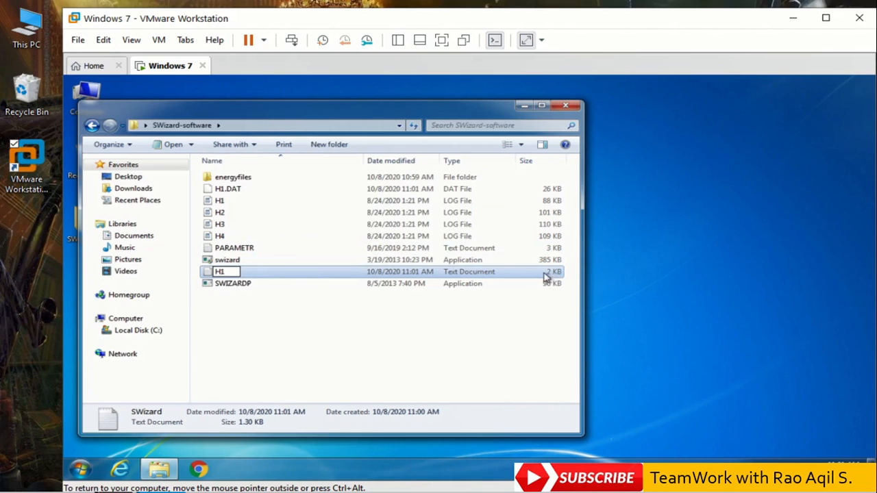
# Confirm the text document's new name H1, and review its source file and calculation method lines before closing it
pyautogui.press('Return')
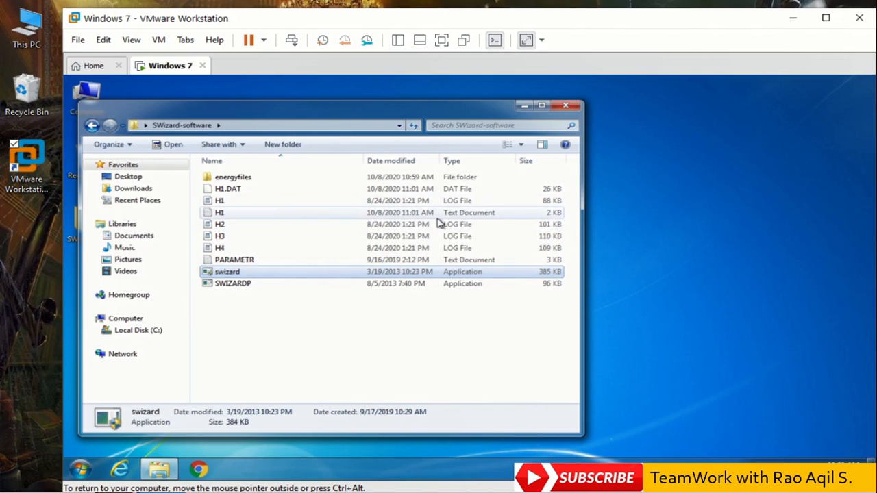
pyautogui.doubleClick(274, 213)
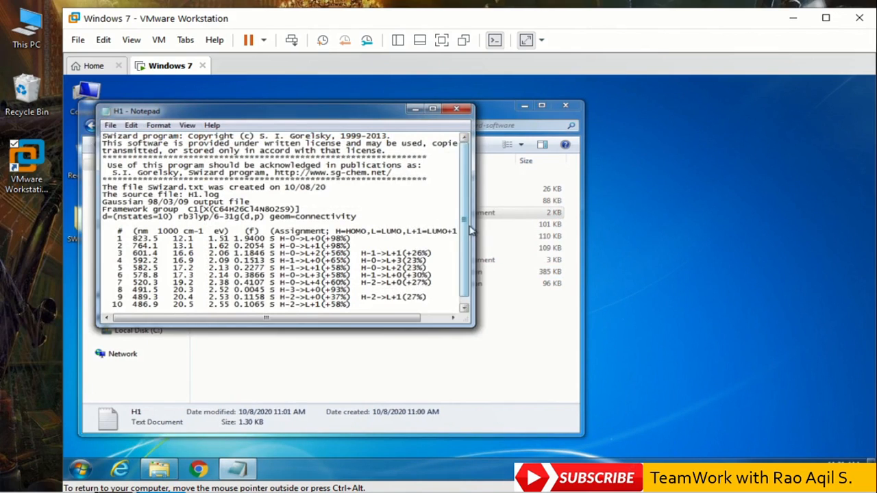
pyautogui.scroll(-1, 471, 233)
pyautogui.scroll(1, 470, 237)
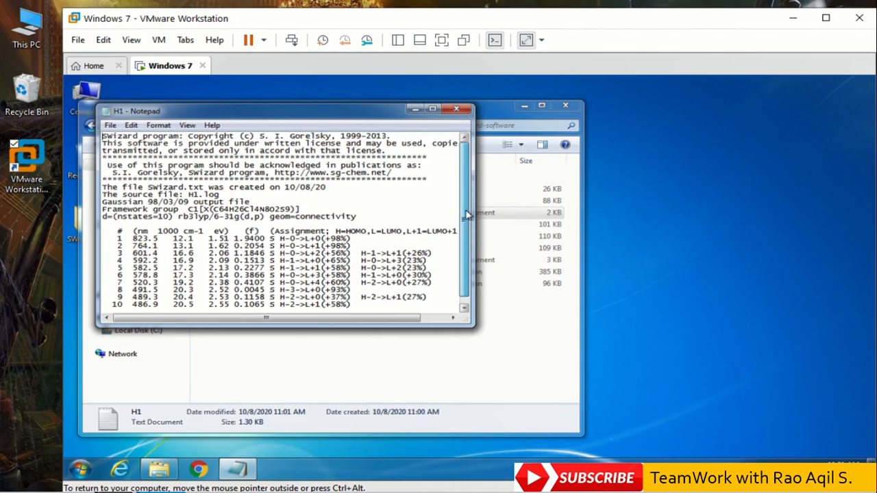
pyautogui.moveTo(360, 219); pyautogui.dragTo(121, 218)
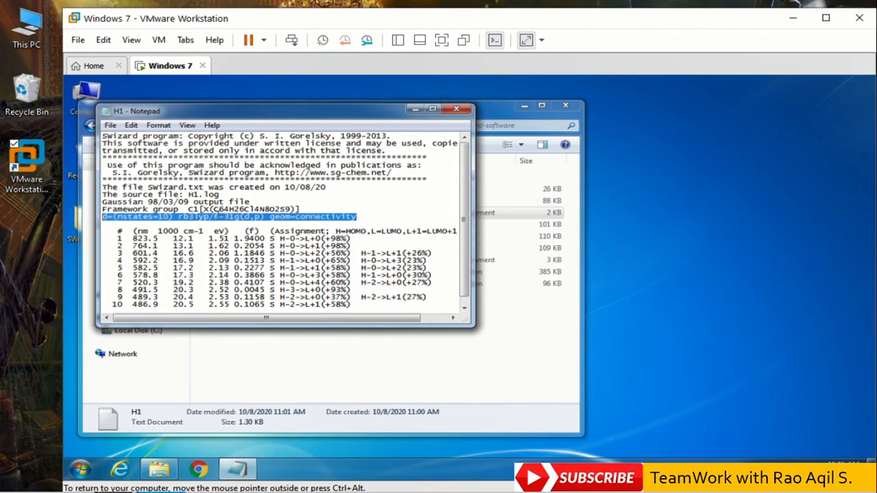
pyautogui.moveTo(221, 196); pyautogui.dragTo(183, 195)
pyautogui.moveTo(103, 203)
pyautogui.mouseDown()
pyautogui.moveTo(114, 205)
pyautogui.moveTo(108, 195)
pyautogui.mouseUp()
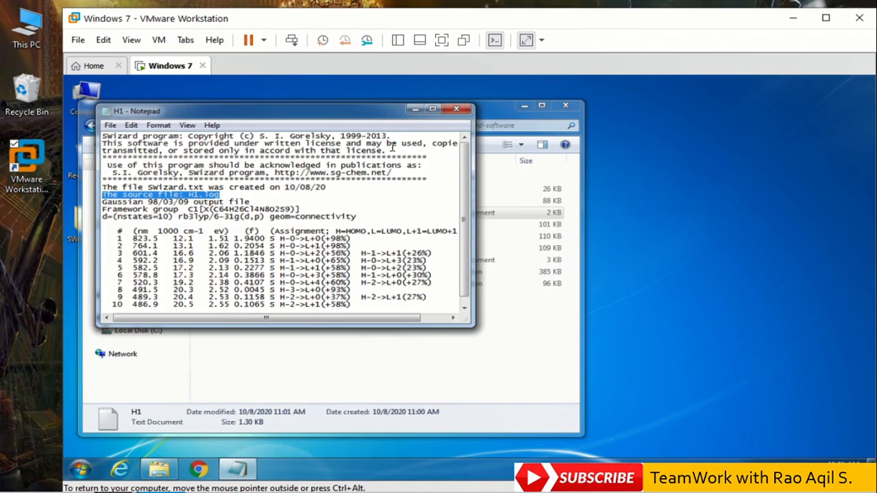
pyautogui.click(456, 109)
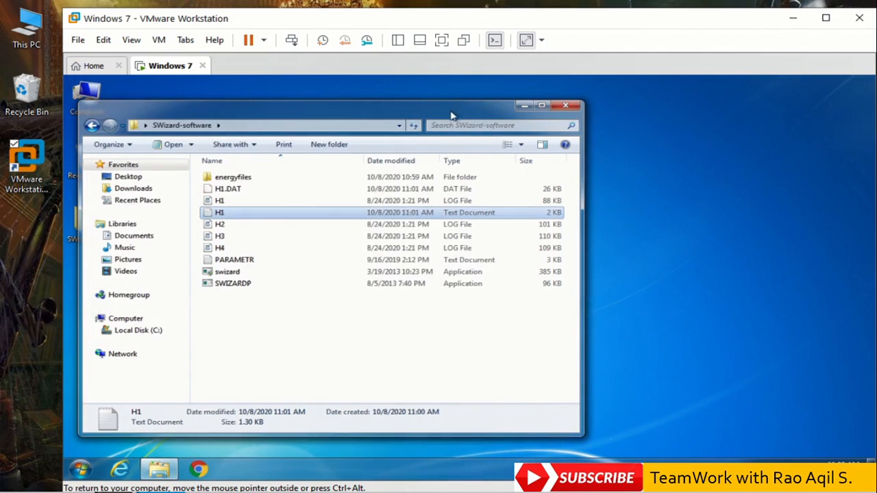
pyautogui.click(231, 228)
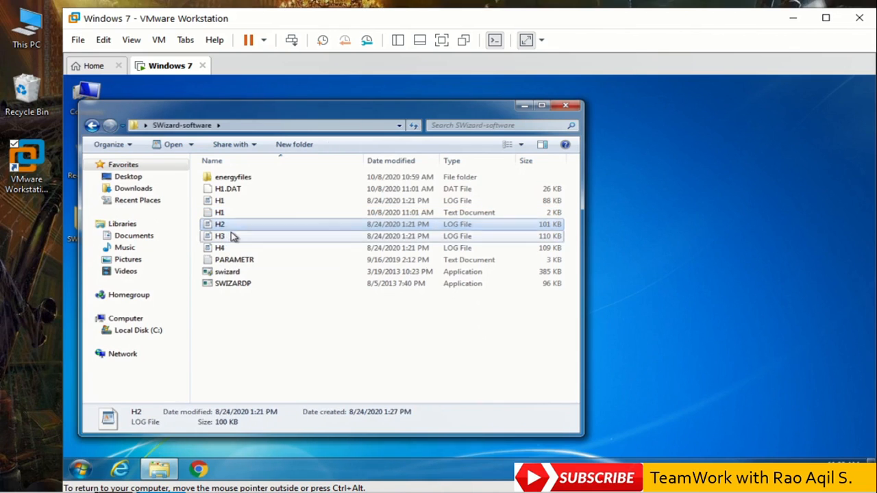
pyautogui.click(231, 235)
pyautogui.click(232, 248)
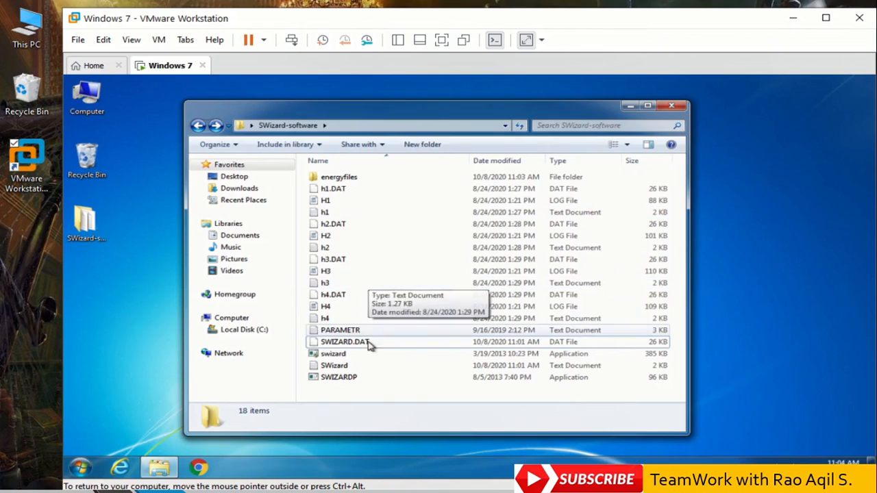
pyautogui.doubleClick(338, 177)
pyautogui.press('BackSpace')
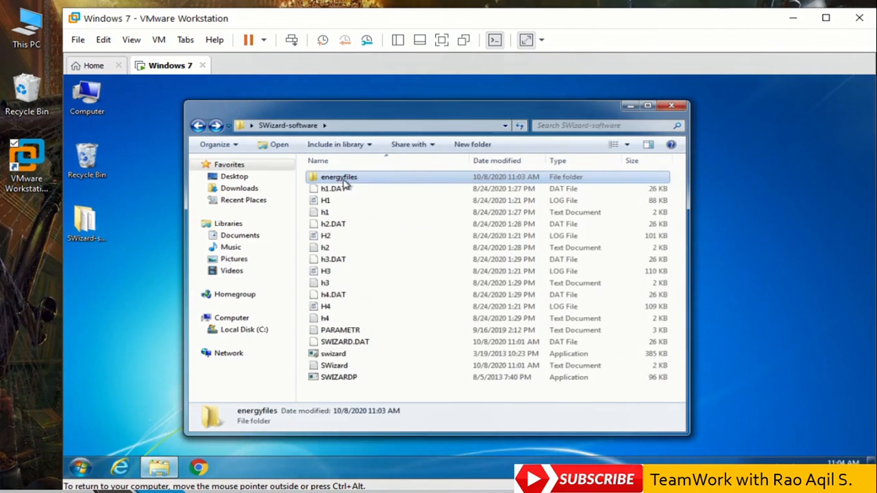
# Delete the H1, H2, H3 and H4 LOG files from the SWizard-software folder
pyautogui.click(344, 189)
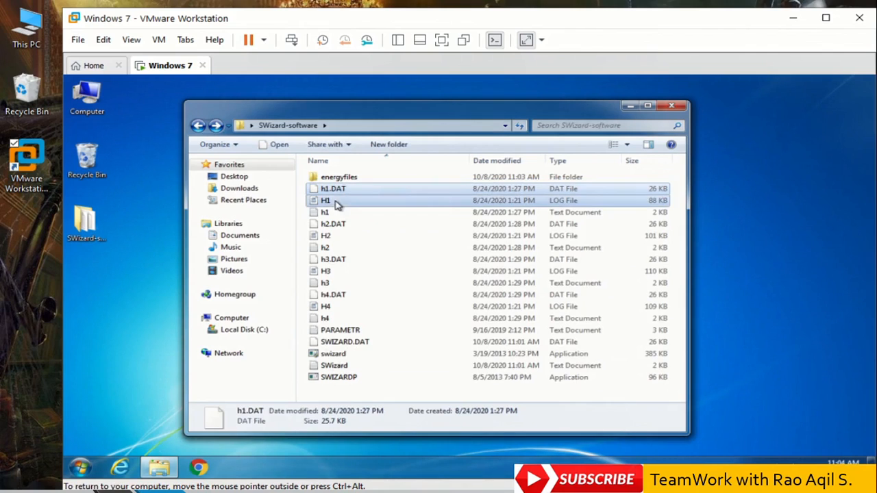
pyautogui.keyDown('ctrl'); pyautogui.click(336, 203); pyautogui.keyUp('ctrl')
pyautogui.click(336, 203)
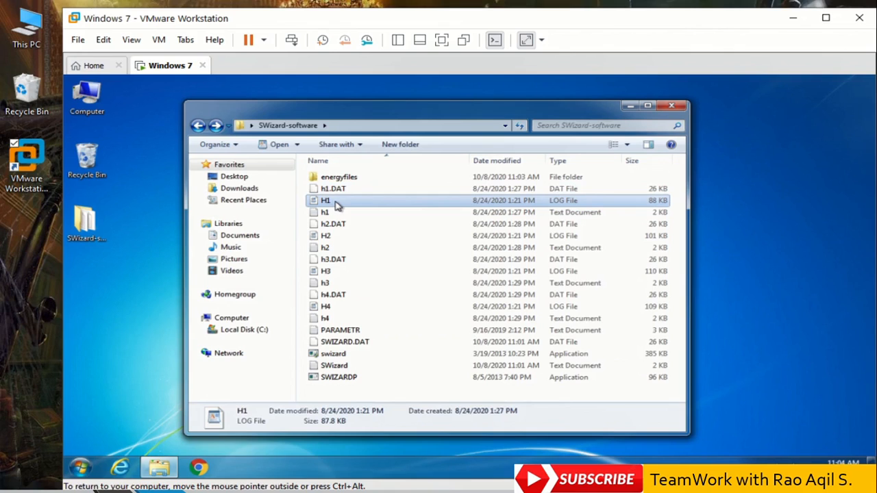
pyautogui.keyDown('ctrl'); pyautogui.click(540, 238); pyautogui.keyUp('ctrl')
pyautogui.keyDown('ctrl'); pyautogui.click(546, 272); pyautogui.keyUp('ctrl')
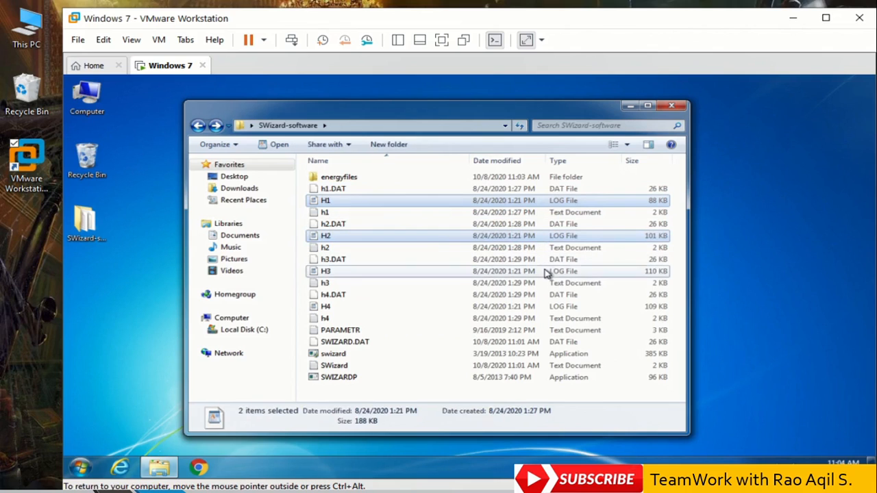
pyautogui.keyDown('ctrl'); pyautogui.click(546, 307); pyautogui.keyUp('ctrl')
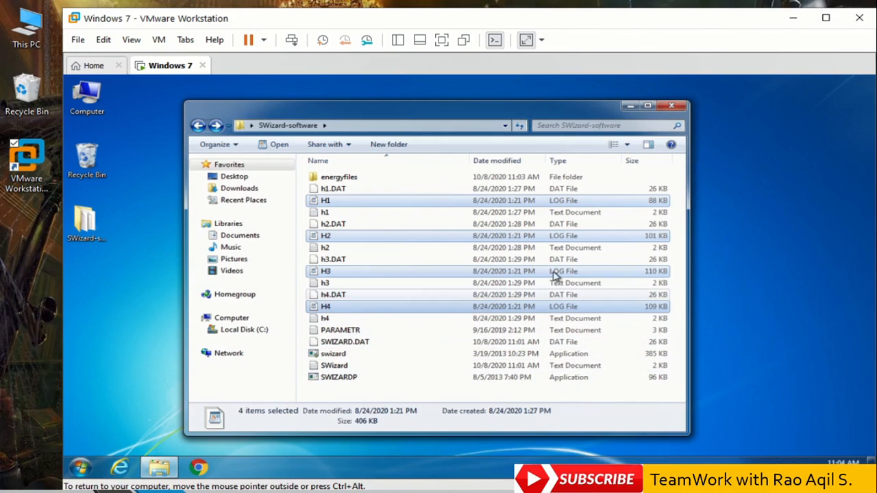
pyautogui.rightClick(559, 236)
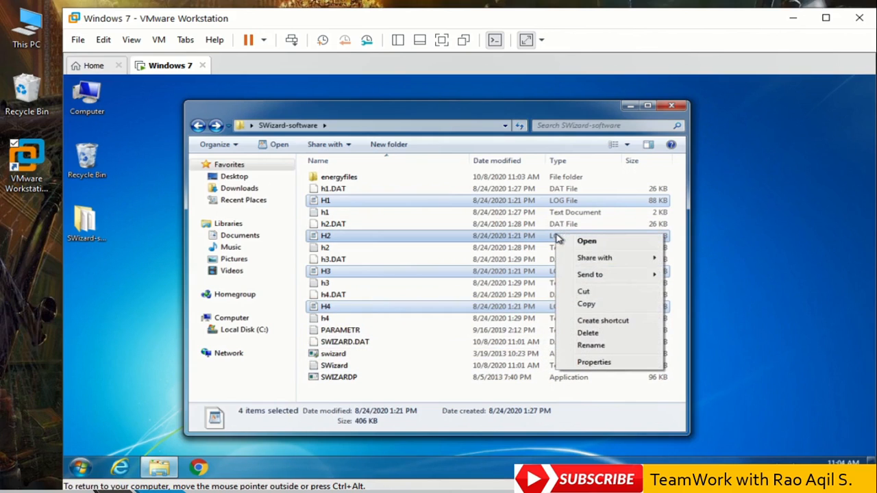
pyautogui.click(587, 333)
pyautogui.click(520, 286)
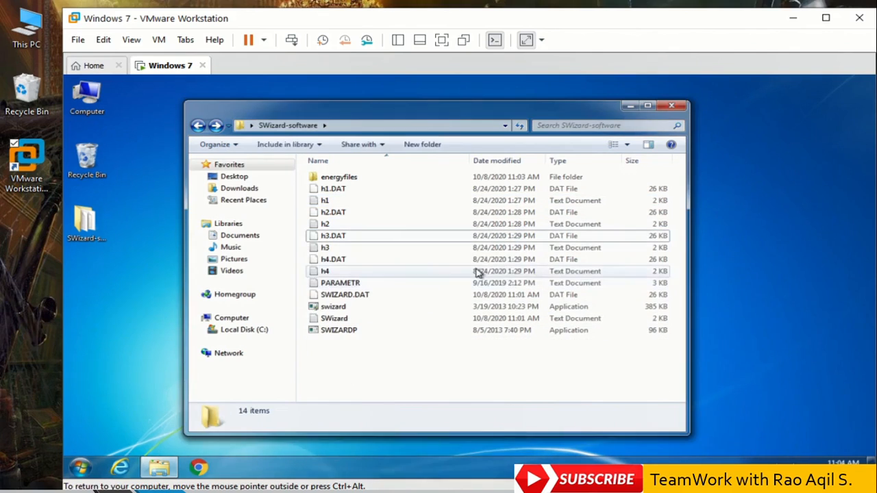
# Copy the h1 to h4 DAT files and their matching text documents from the SWizard-software folder
pyautogui.click(464, 194)
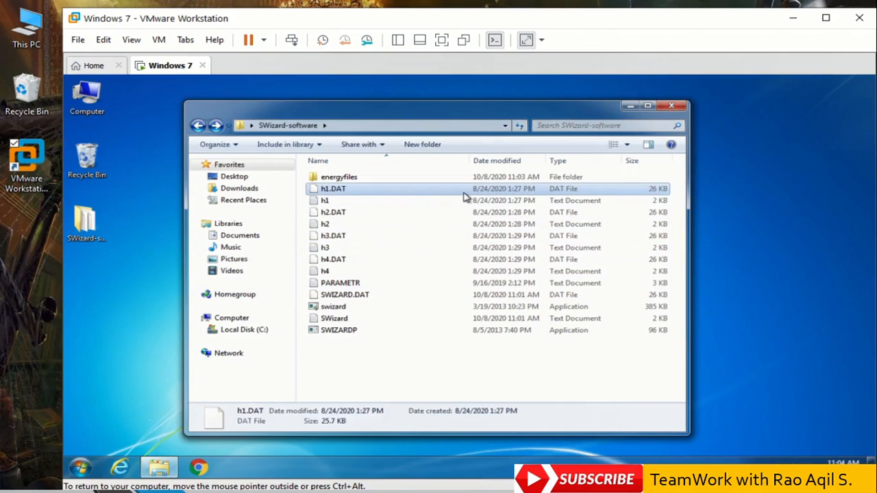
pyautogui.hotkey('shift', 'Down')
pyautogui.hotkey('shift', 'Down')
pyautogui.hotkey('shift', 'Down')
pyautogui.hotkey('shift', 'Down')
pyautogui.hotkey('shift', 'Down')
pyautogui.hotkey('shift', 'Down')
pyautogui.hotkey('shift', 'Down')
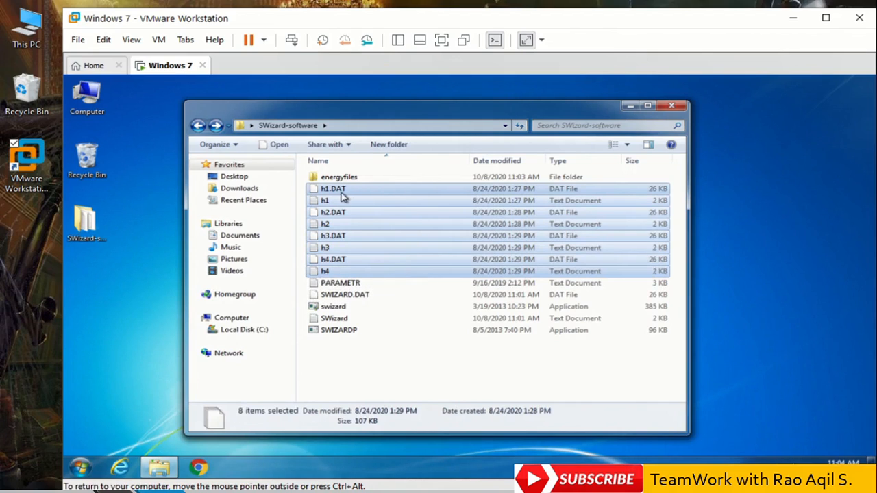
pyautogui.rightClick(338, 255)
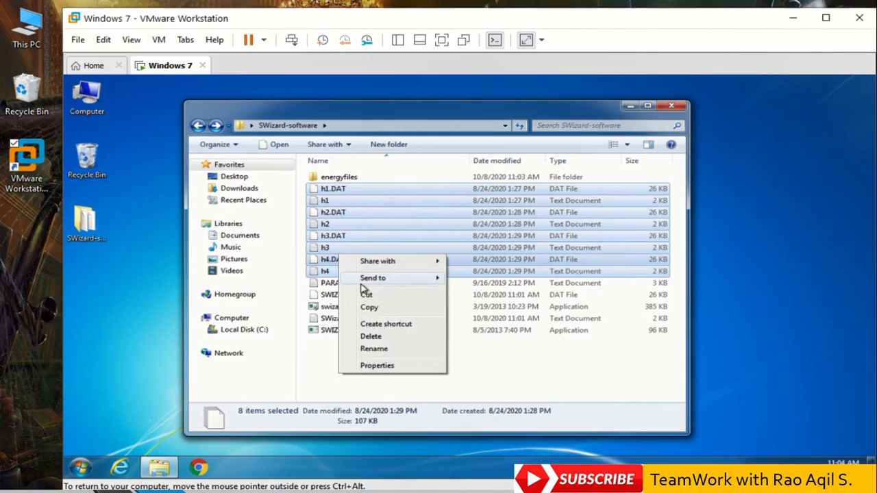
pyautogui.click(368, 309)
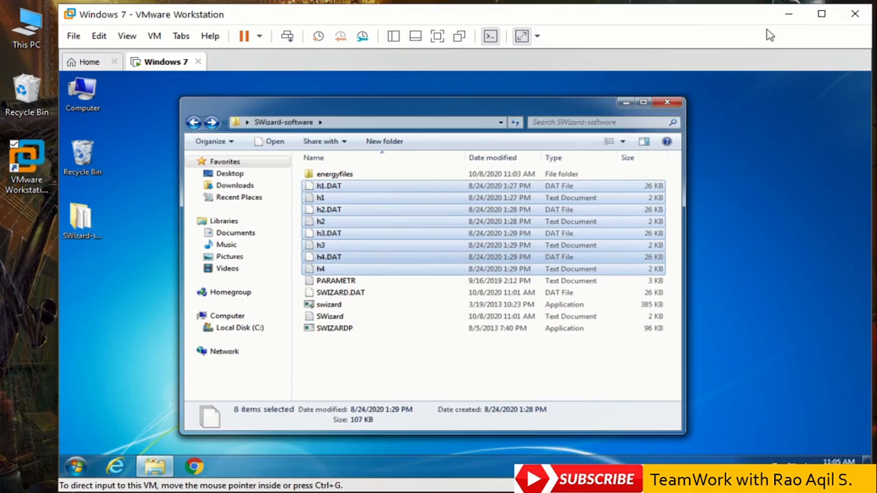
# Minimize the virtual machine window and paste the copied DAT and text files onto the host desktop
pyautogui.click(785, 19)
pyautogui.rightClick(285, 127)
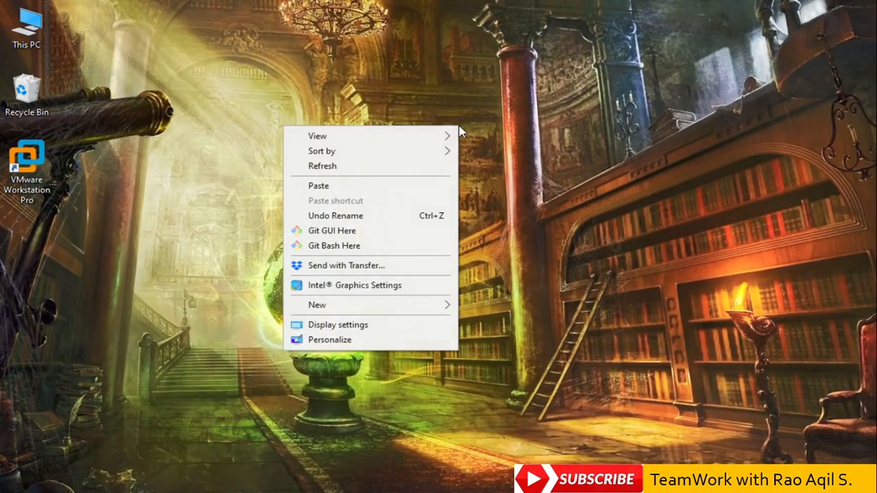
pyautogui.click(388, 187)
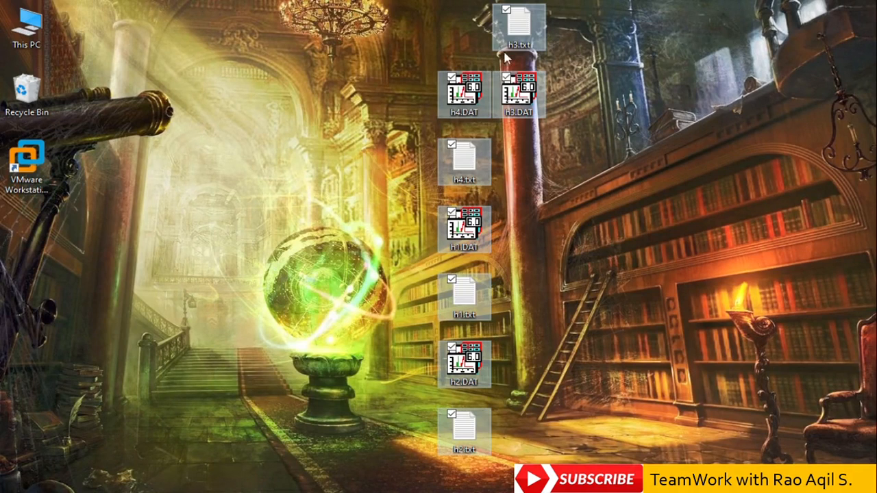
pyautogui.click(546, 130)
# Arrange the four DAT files on the desktop in a two-by-two block, with h1.DAT and h2.DAT in the upper row
pyautogui.moveTo(572, 91); pyautogui.dragTo(291, 128)
pyautogui.moveTo(472, 228); pyautogui.dragTo(308, 86)
pyautogui.moveTo(464, 361); pyautogui.dragTo(363, 102)
# Line up h1.txt, h2.txt, h3.txt and h4.txt in one row beneath the DAT files on the desktop
pyautogui.moveTo(581, 2); pyautogui.dragTo(467, 167)
pyautogui.moveTo(466, 166); pyautogui.dragTo(412, 299)
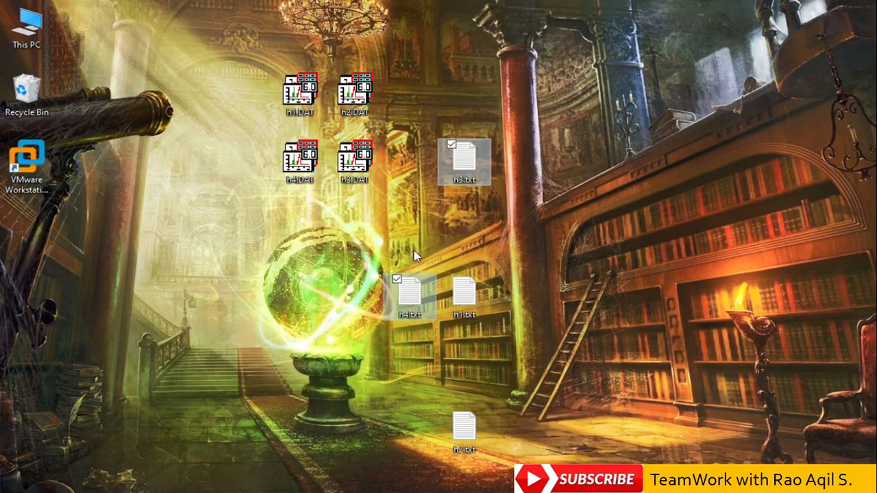
pyautogui.moveTo(473, 170); pyautogui.dragTo(425, 255)
pyautogui.click(400, 312)
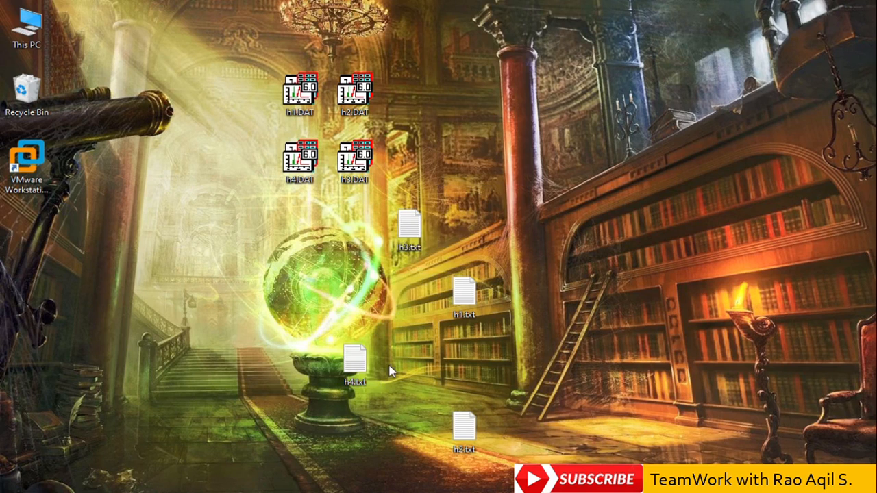
pyautogui.moveTo(371, 388); pyautogui.dragTo(452, 252)
pyautogui.moveTo(442, 291); pyautogui.dragTo(274, 229)
pyautogui.moveTo(464, 429); pyautogui.dragTo(370, 214)
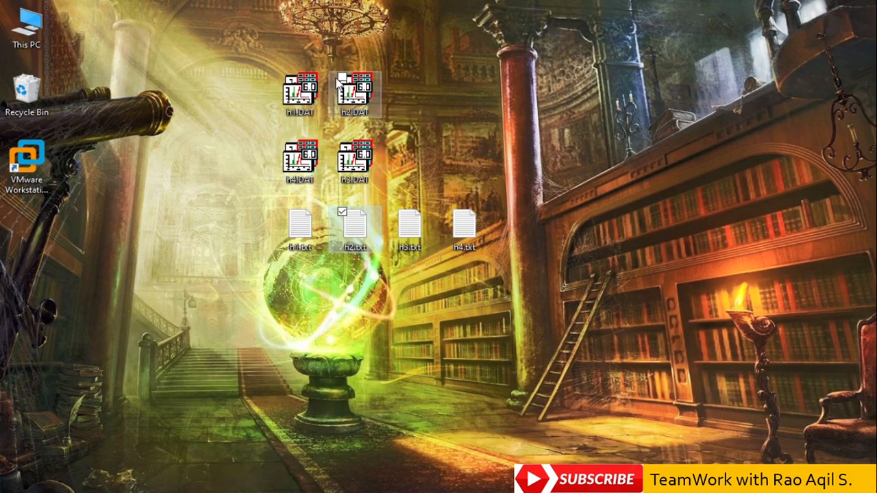
pyautogui.click(402, 97)
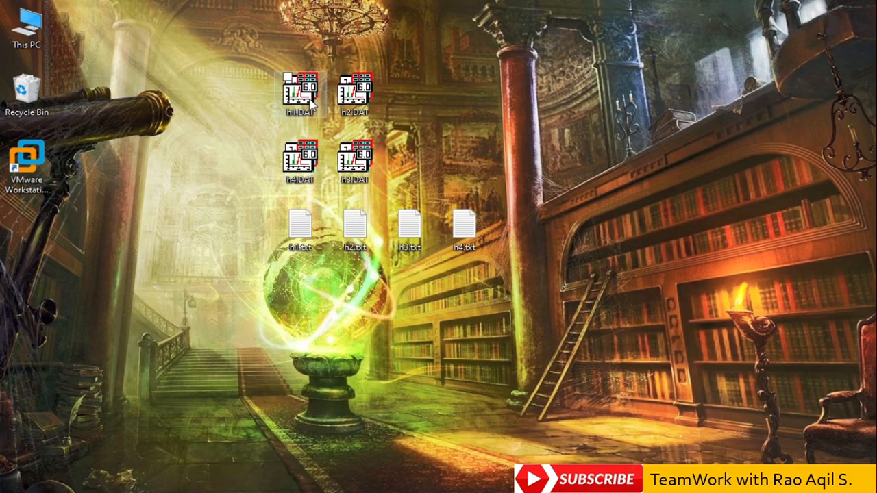
# Launch Microcal Origin from the h1.DAT file on the desktop, fit its window to the screen width and maximize the Data1 worksheet
pyautogui.click(312, 99)
pyautogui.doubleClick(302, 110)
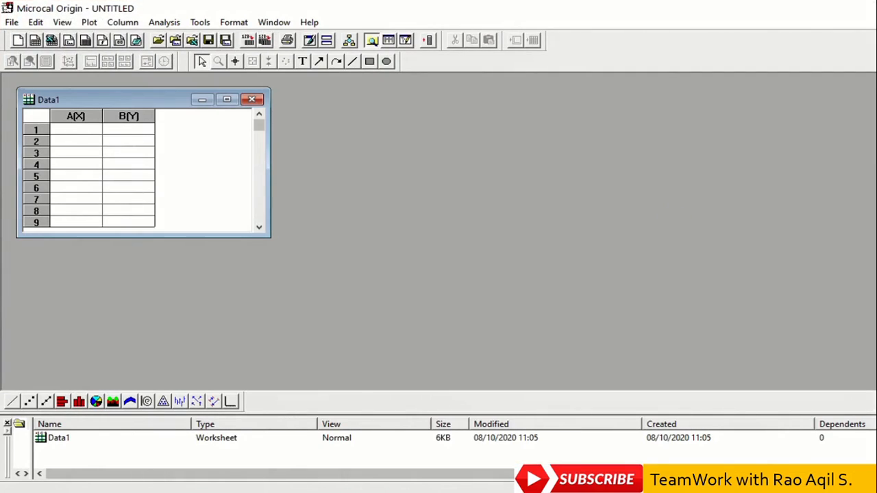
pyautogui.click(828, 8)
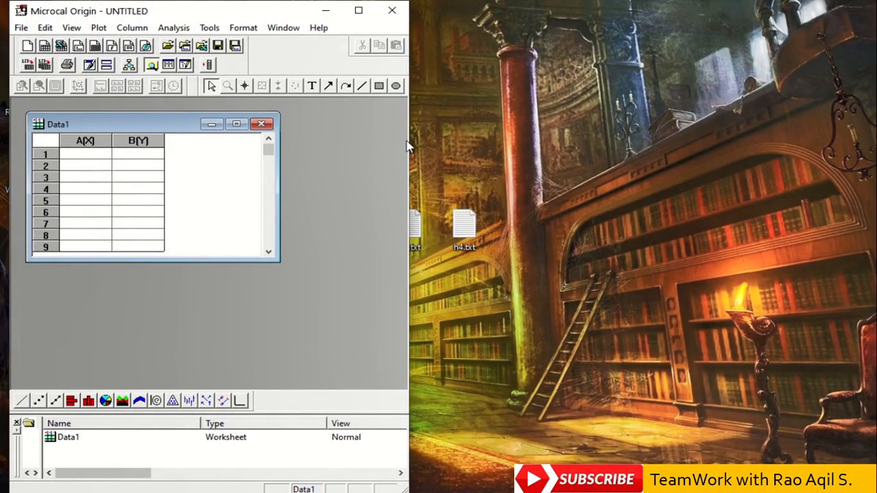
pyautogui.moveTo(408, 140); pyautogui.dragTo(844, 121)
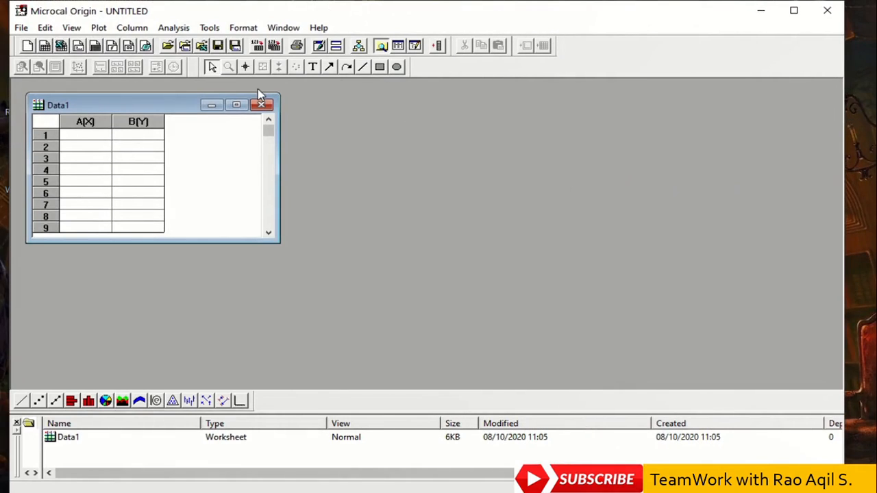
pyautogui.click(235, 106)
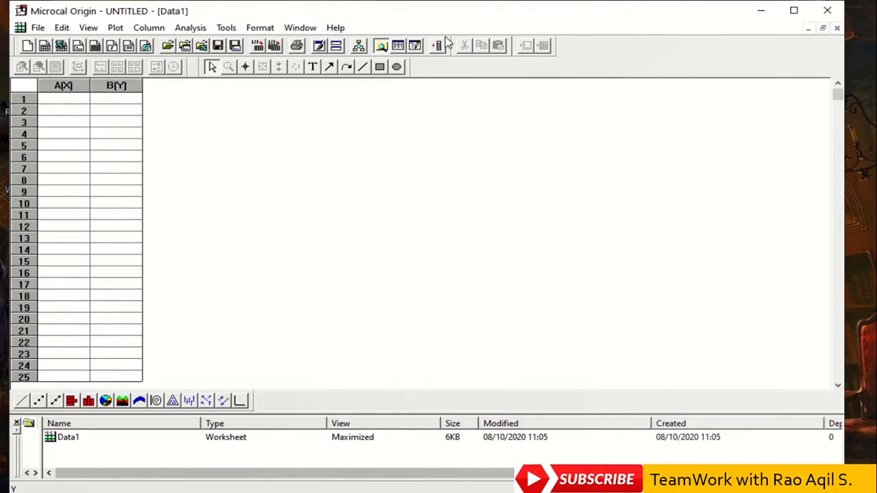
# Start a multiple ASCII import and browse to the DAT files in the Desktop folder
pyautogui.click(274, 46)
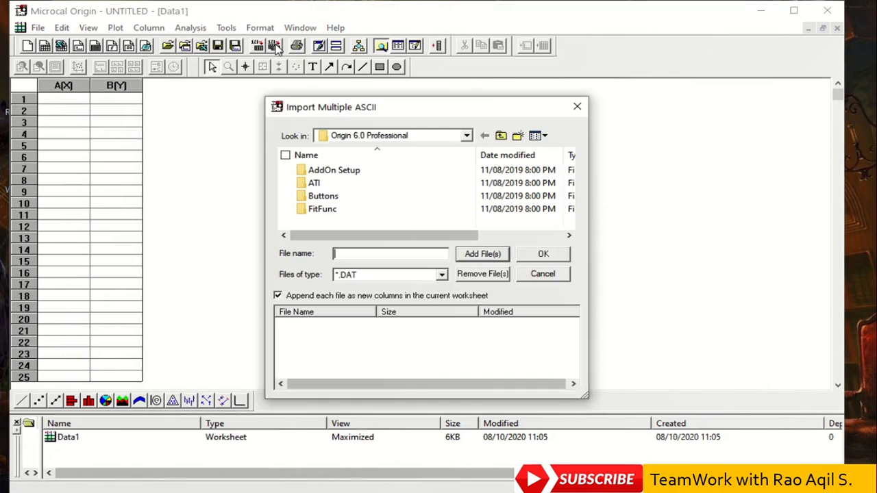
pyautogui.click(471, 140)
pyautogui.click(468, 137)
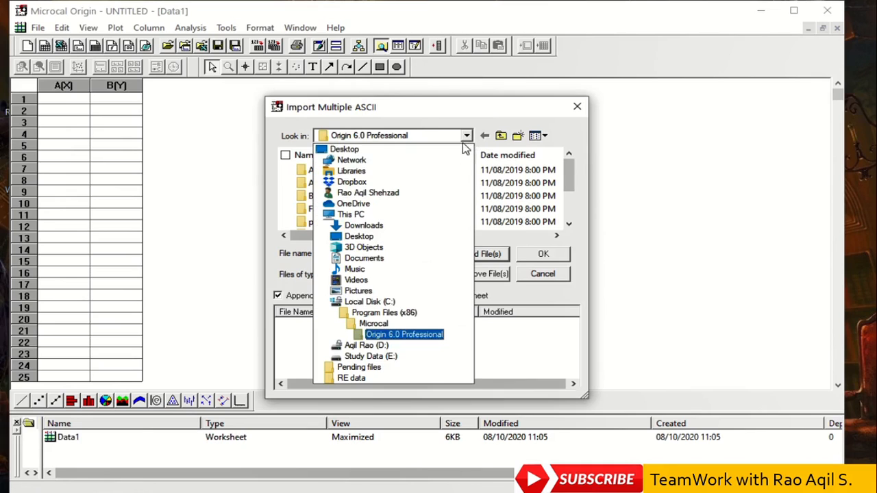
pyautogui.click(418, 153)
pyautogui.scroll(-10, 420, 192)
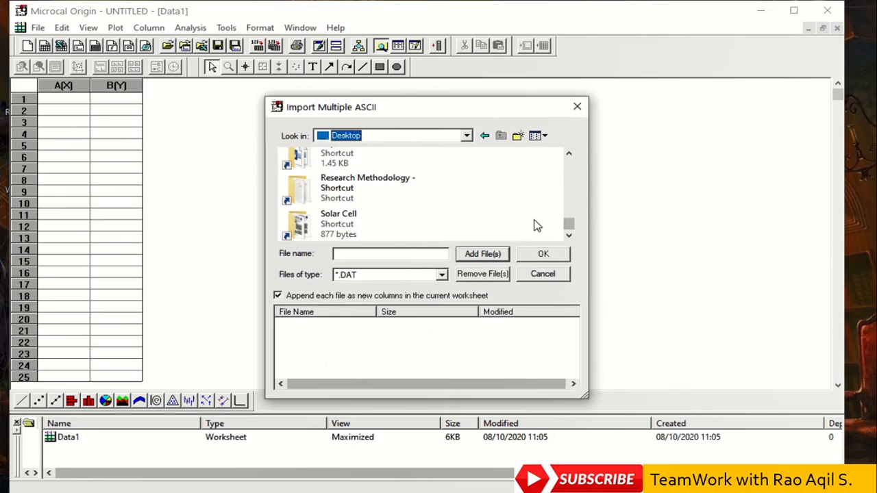
pyautogui.click(569, 154)
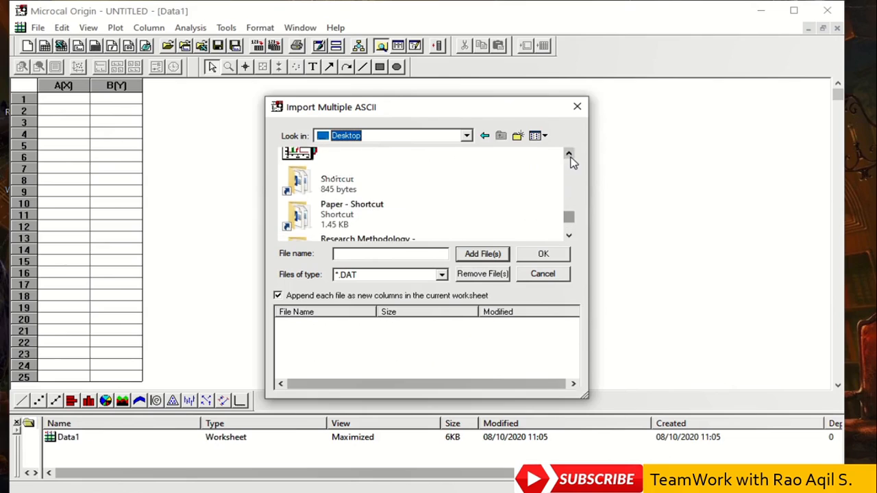
pyautogui.click(569, 154)
# Import h1.DAT, h2.DAT, h3.DAT and h4.DAT, appending each file as new columns in the current worksheet
pyautogui.click(325, 159)
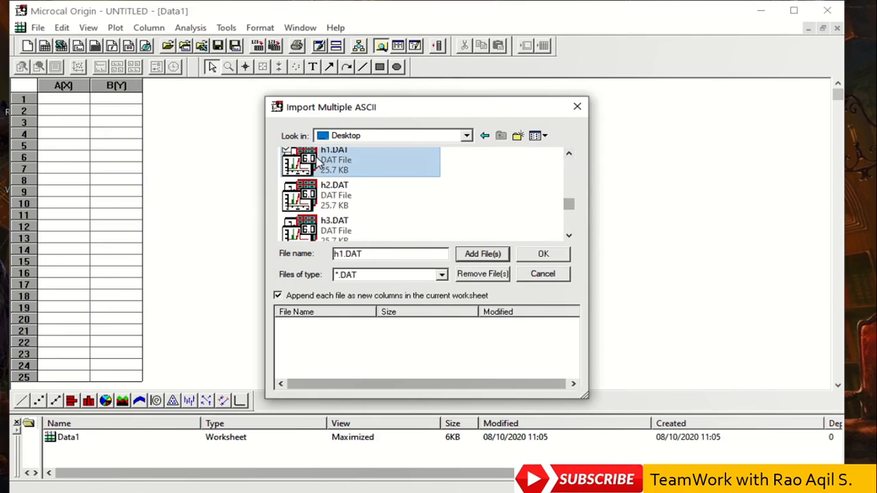
pyautogui.hotkey('shift', 'Down')
pyautogui.hotkey('shift', 'Down')
pyautogui.hotkey('shift', 'Down')
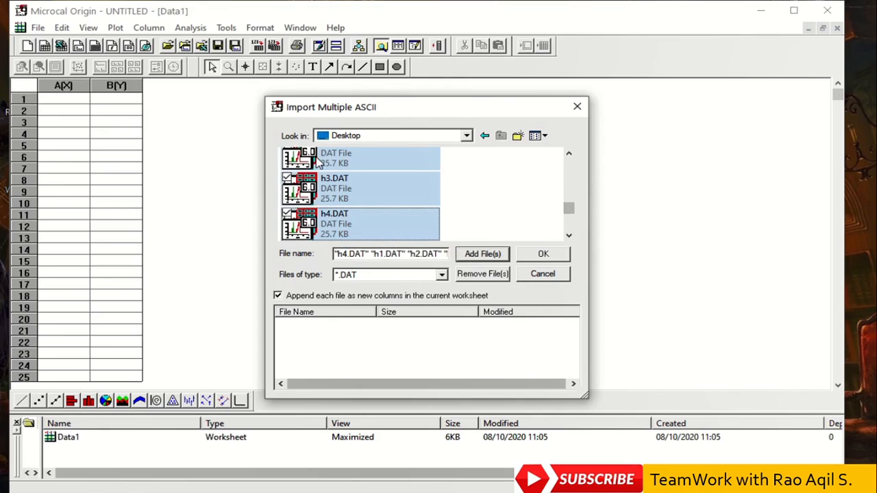
pyautogui.click(481, 255)
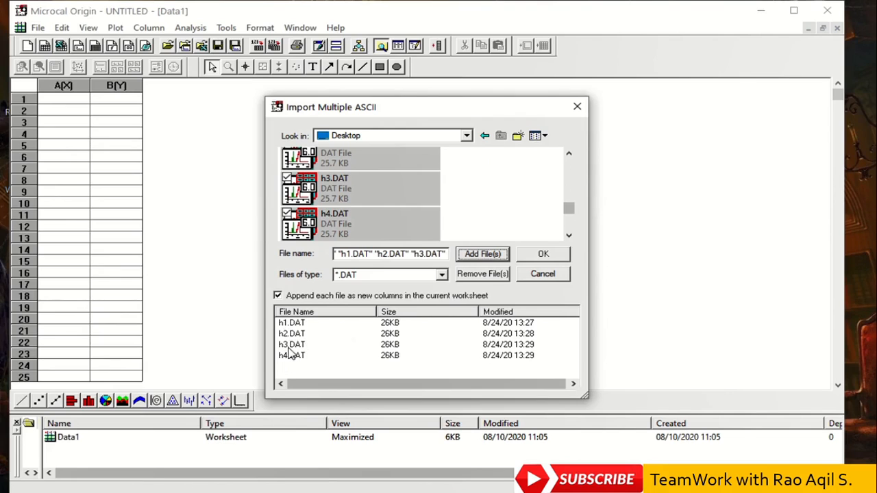
pyautogui.click(544, 254)
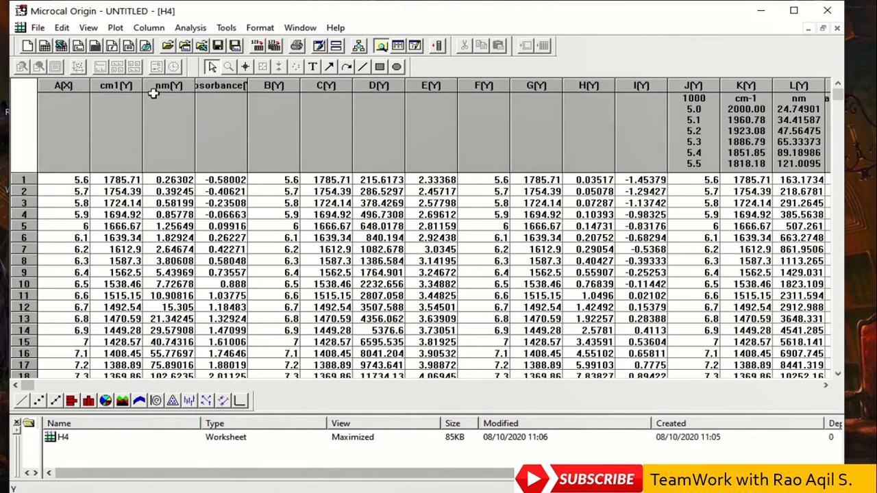
# Normalize the nm(Y) column of the first data set by dividing its data by about 15236
pyautogui.moveTo(77, 85); pyautogui.dragTo(211, 86)
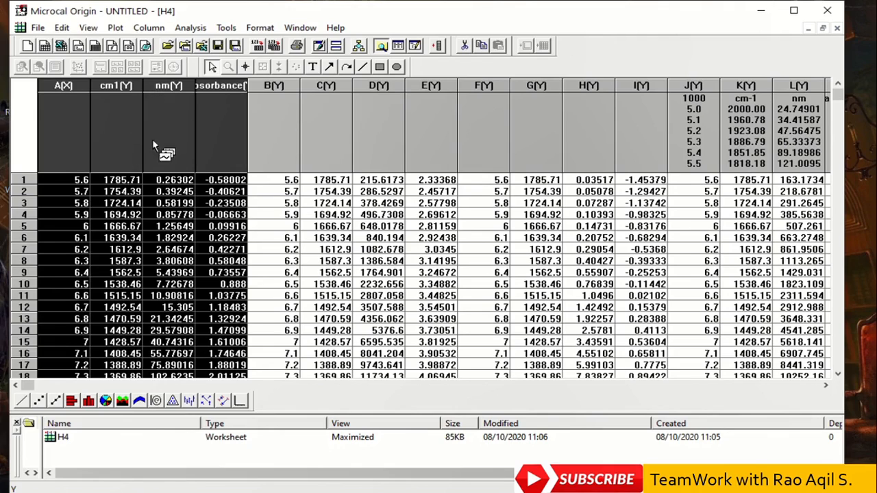
pyautogui.click(170, 87)
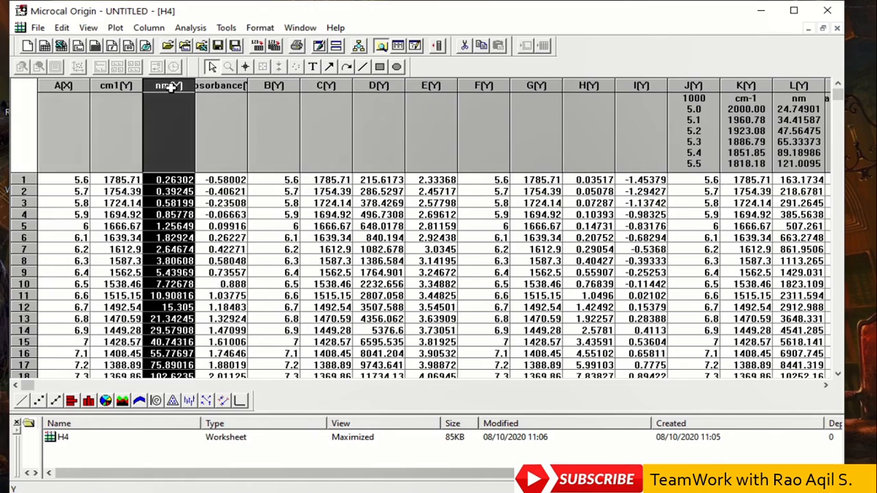
pyautogui.rightClick(170, 87)
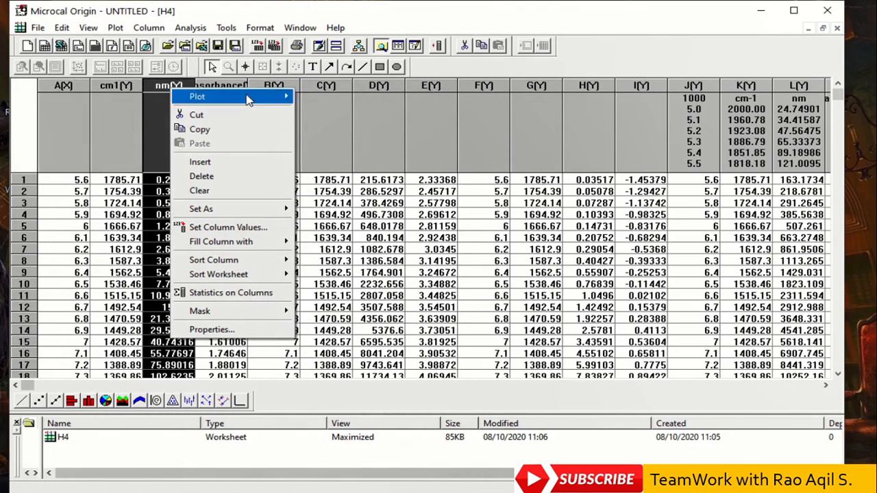
pyautogui.click(195, 29)
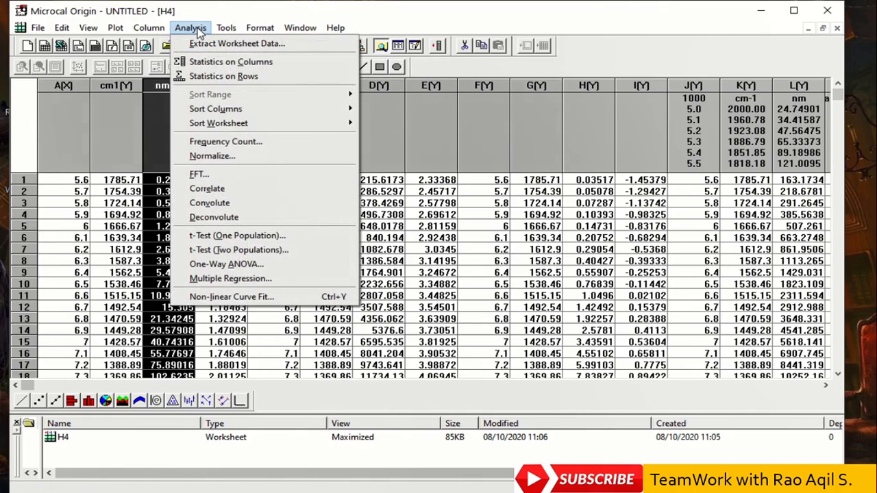
pyautogui.click(213, 156)
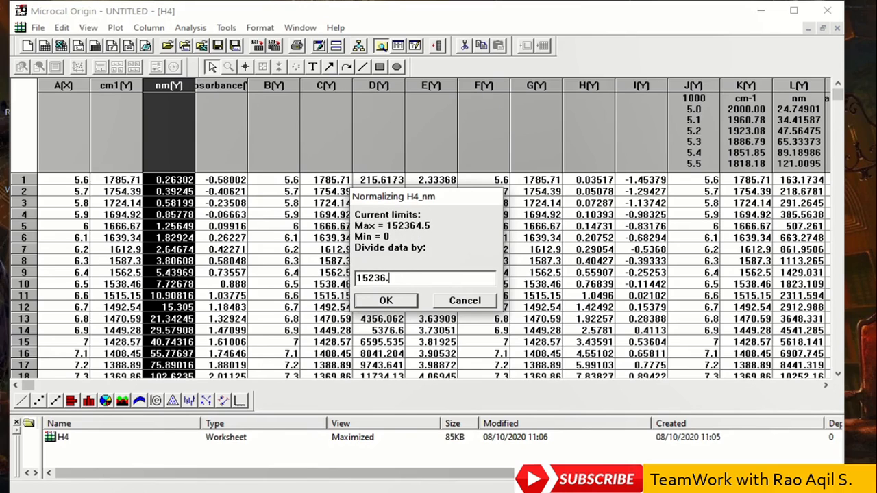
pyautogui.click(391, 301)
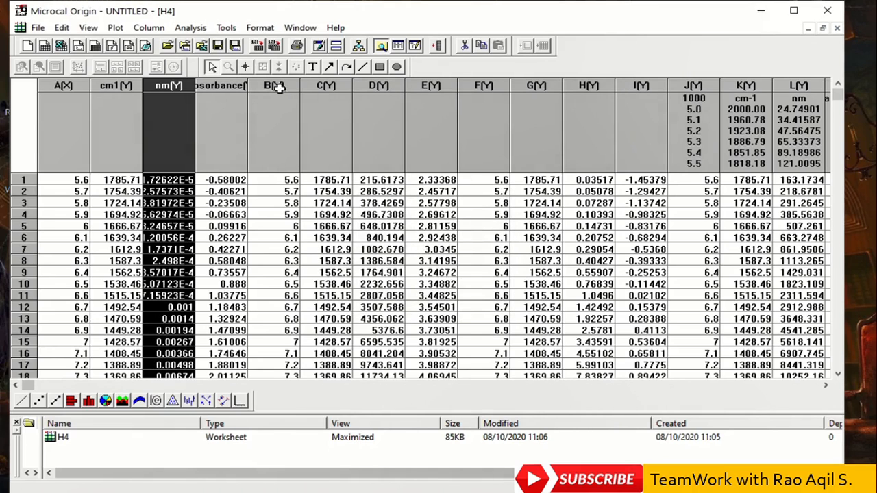
# Normalize column D(Y) of the second data set by dividing its data by its maximum, 178943.8
pyautogui.click(375, 85)
pyautogui.moveTo(274, 85); pyautogui.dragTo(404, 86)
pyautogui.click(394, 85)
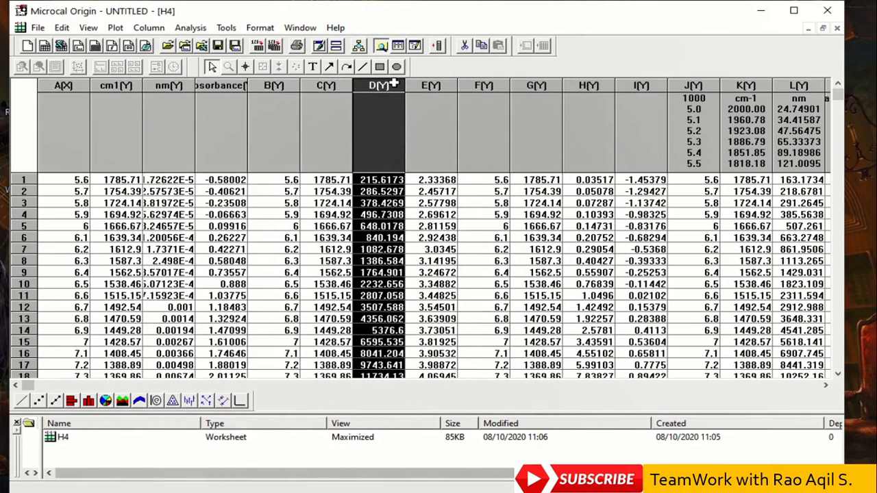
pyautogui.click(190, 28)
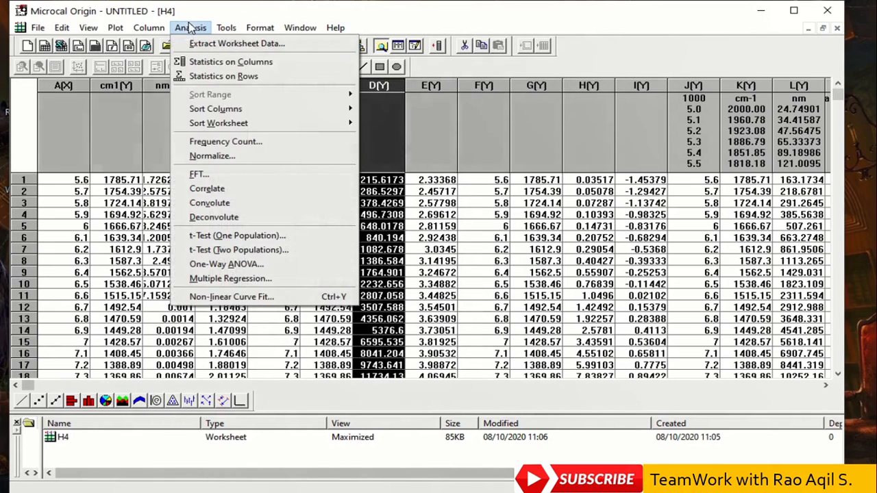
pyautogui.click(216, 156)
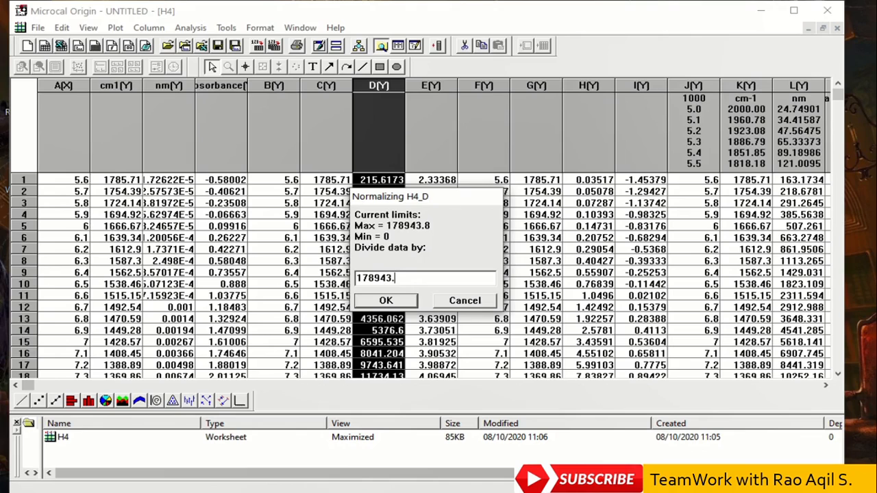
pyautogui.click(388, 303)
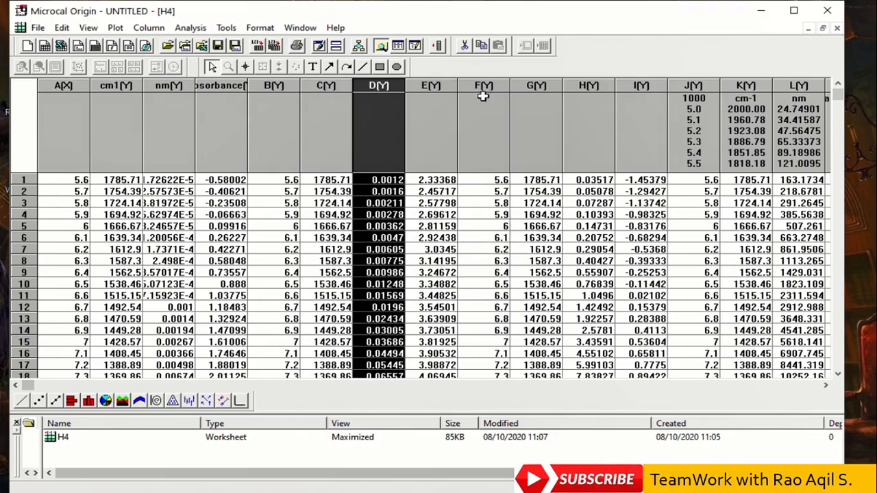
# Normalize column H(Y) of the third data set by dividing its data by its maximum, 48948.64
pyautogui.moveTo(487, 86); pyautogui.dragTo(631, 90)
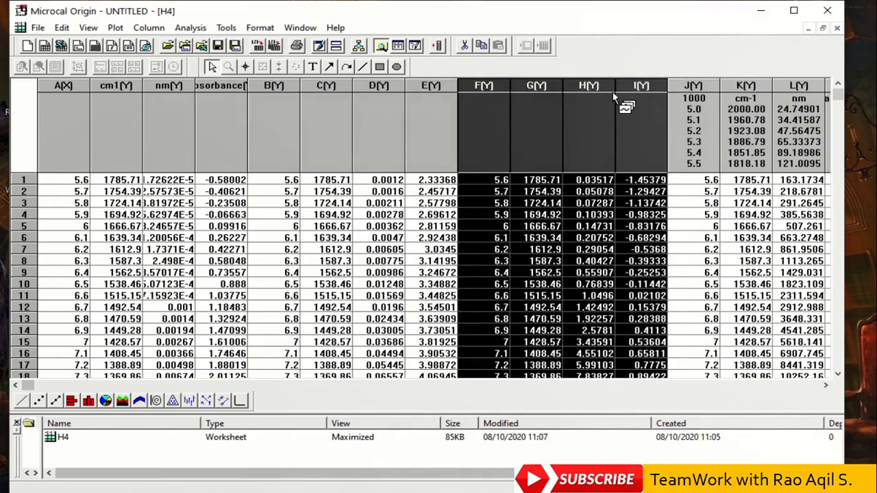
pyautogui.click(606, 89)
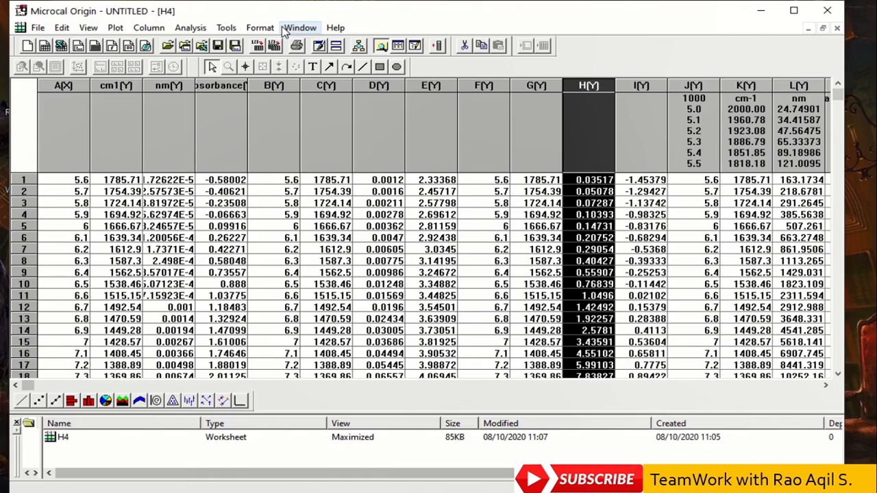
pyautogui.click(207, 29)
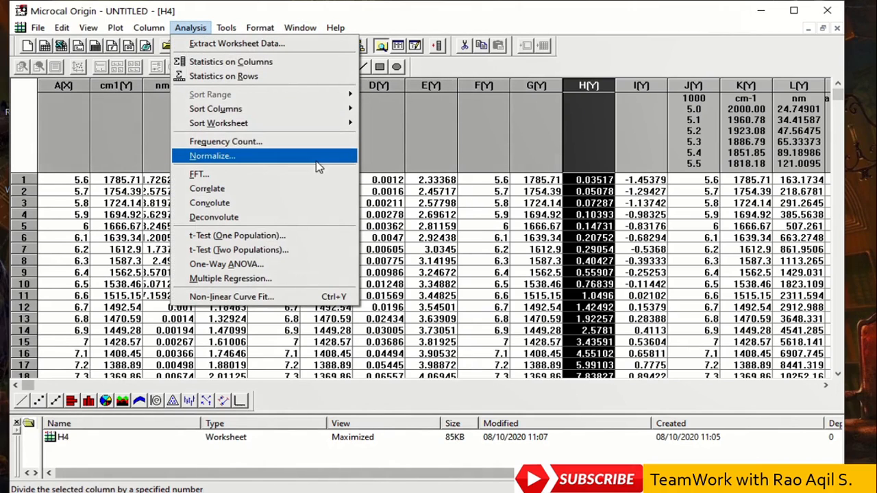
pyautogui.click(351, 163)
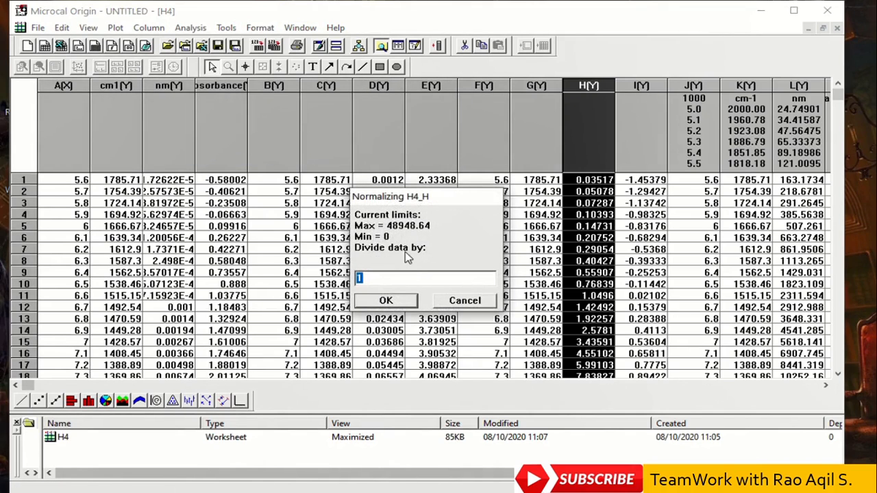
pyautogui.write('48948.64')
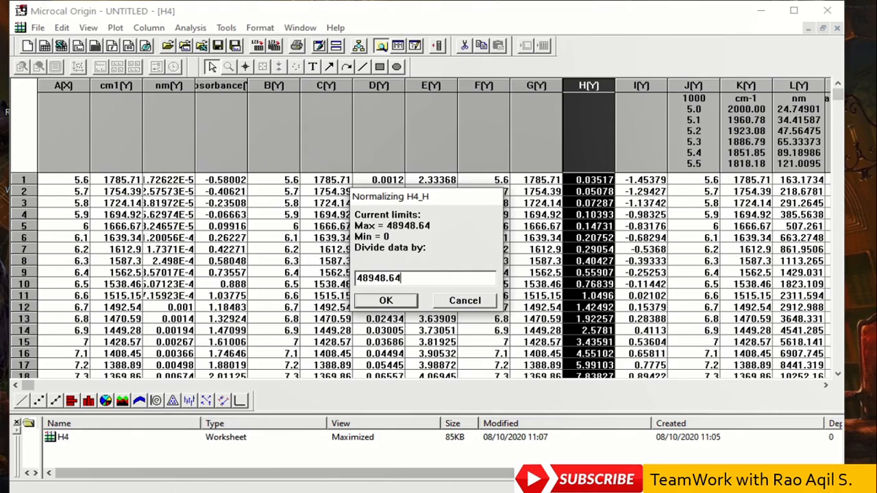
pyautogui.click(405, 301)
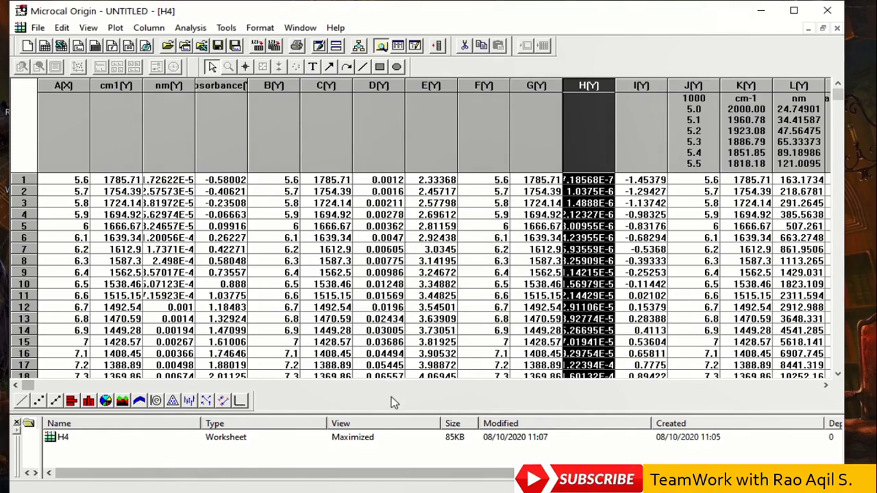
# Normalize column L(Y) of the fourth data set by dividing its data by its maximum, 210206.2
pyautogui.moveTo(30, 385); pyautogui.dragTo(114, 384)
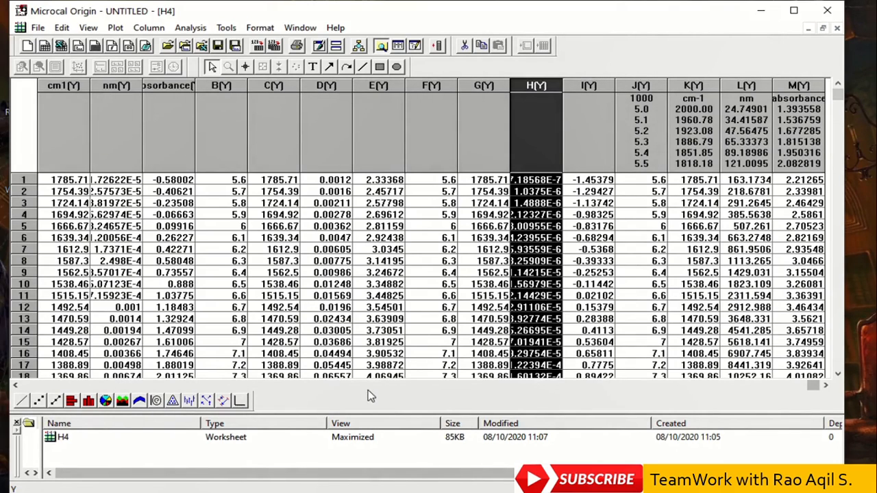
pyautogui.moveTo(643, 85); pyautogui.dragTo(771, 88)
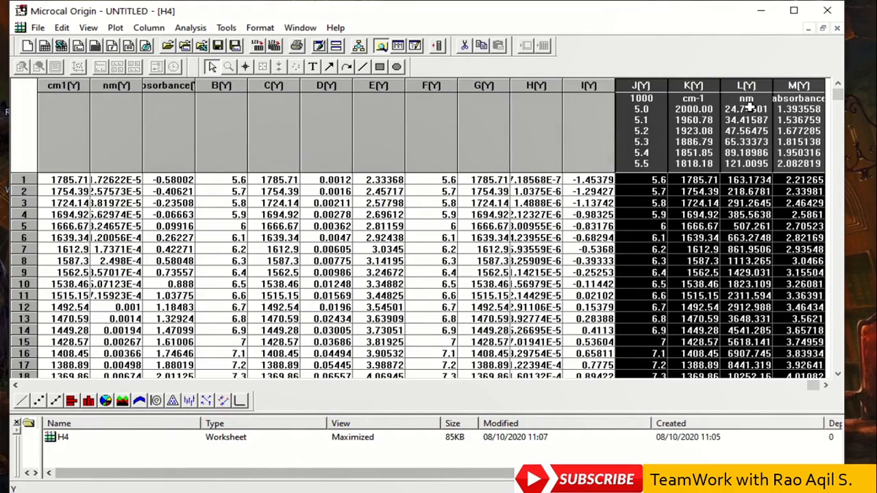
pyautogui.click(747, 87)
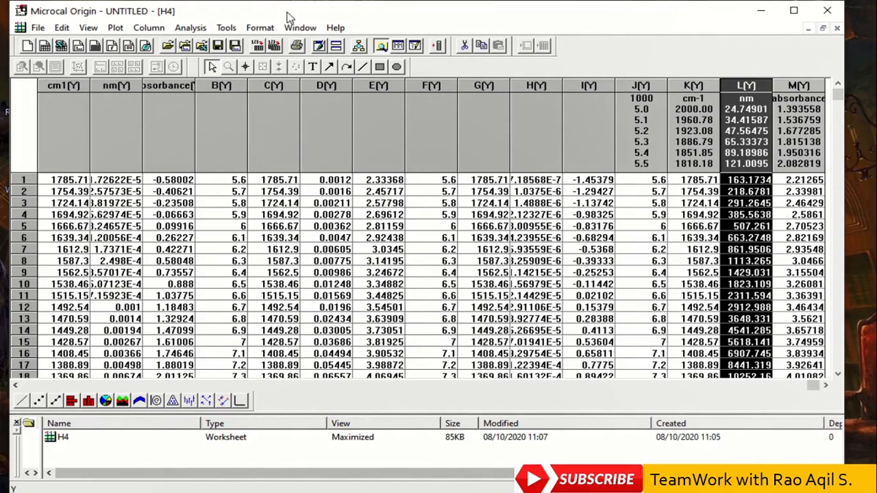
pyautogui.click(195, 29)
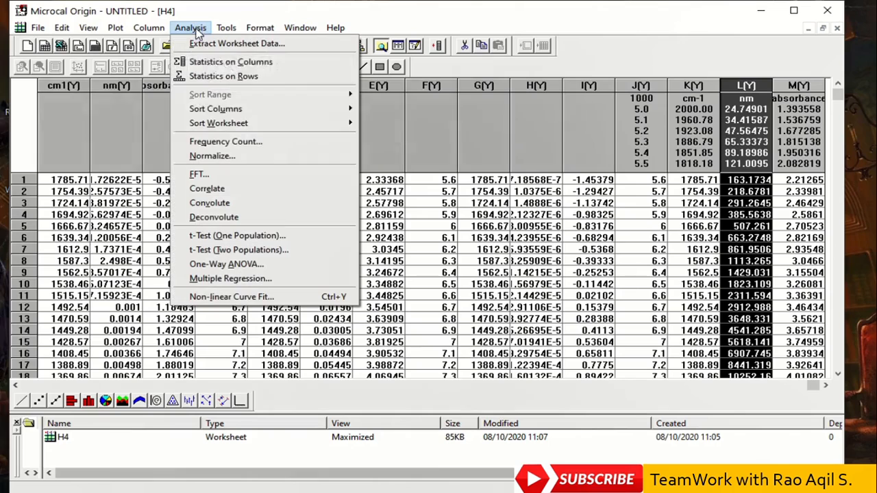
pyautogui.click(259, 156)
pyautogui.write('210206.2')
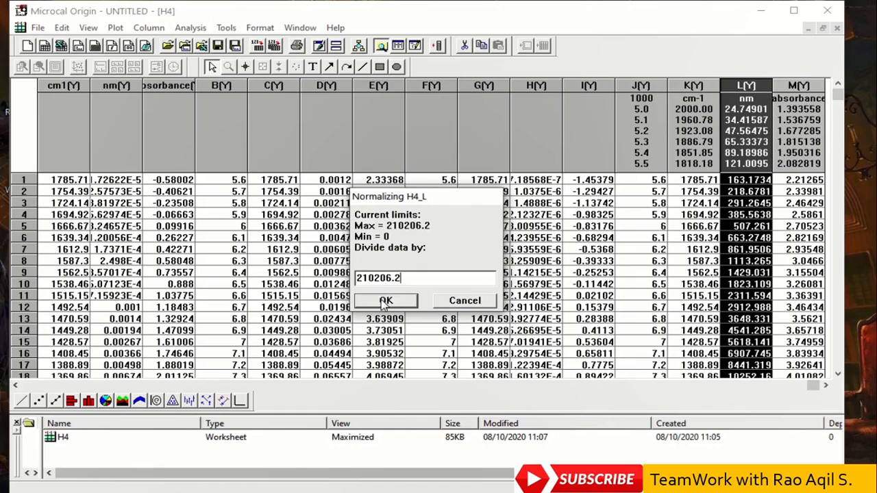
pyautogui.click(386, 300)
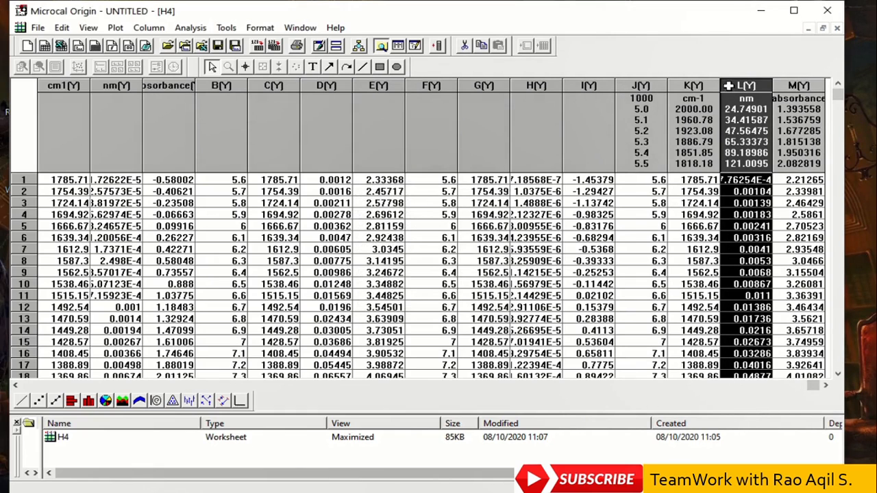
# Set the cm1/nm, C/D, G/H and K/L column pairs as XY XY and plot them together as a line graph
pyautogui.moveTo(729, 85); pyautogui.dragTo(706, 85)
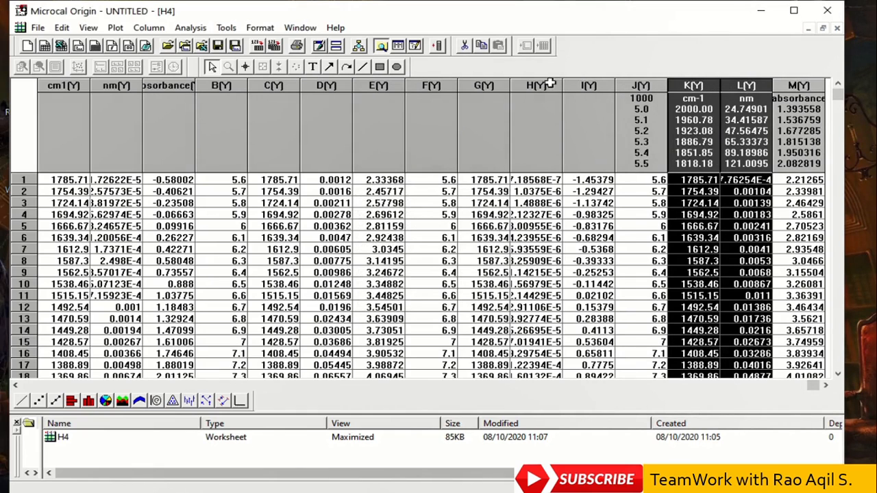
pyautogui.moveTo(515, 85); pyautogui.dragTo(495, 86)
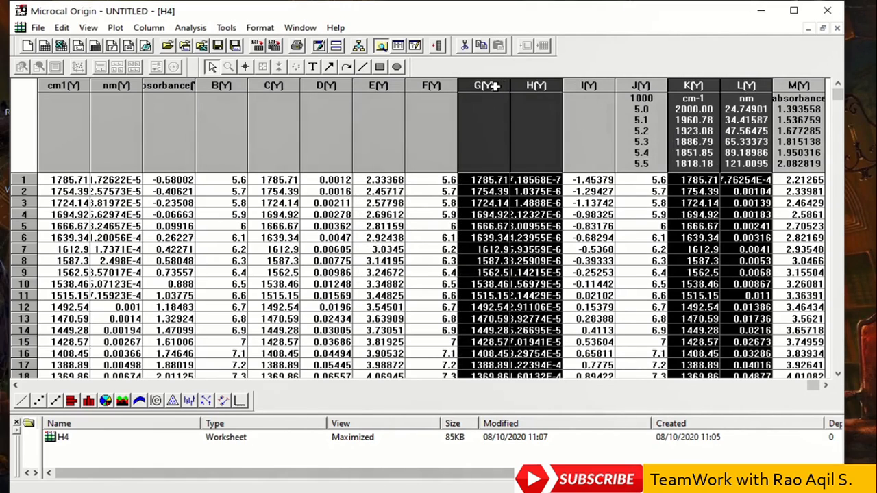
pyautogui.keyDown('ctrl'); pyautogui.click(322, 85); pyautogui.keyUp('ctrl')
pyautogui.keyDown('ctrl'); pyautogui.click(296, 85); pyautogui.keyUp('ctrl')
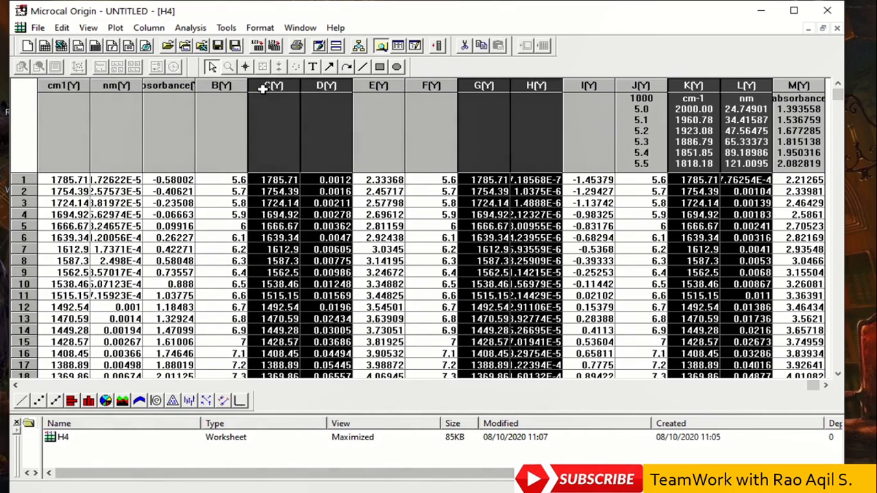
pyautogui.keyDown('ctrl'); pyautogui.click(130, 86); pyautogui.keyUp('ctrl')
pyautogui.keyDown('ctrl'); pyautogui.click(68, 85); pyautogui.keyUp('ctrl')
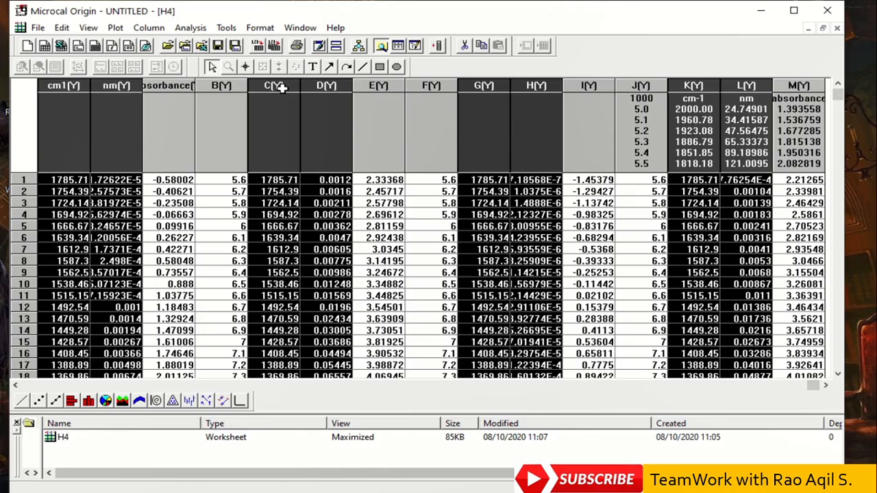
pyautogui.rightClick(337, 88)
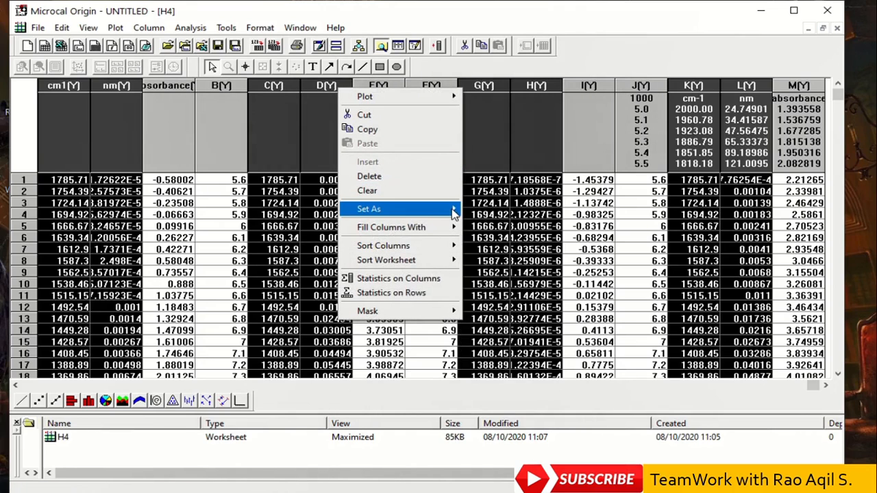
pyautogui.moveTo(456, 209)
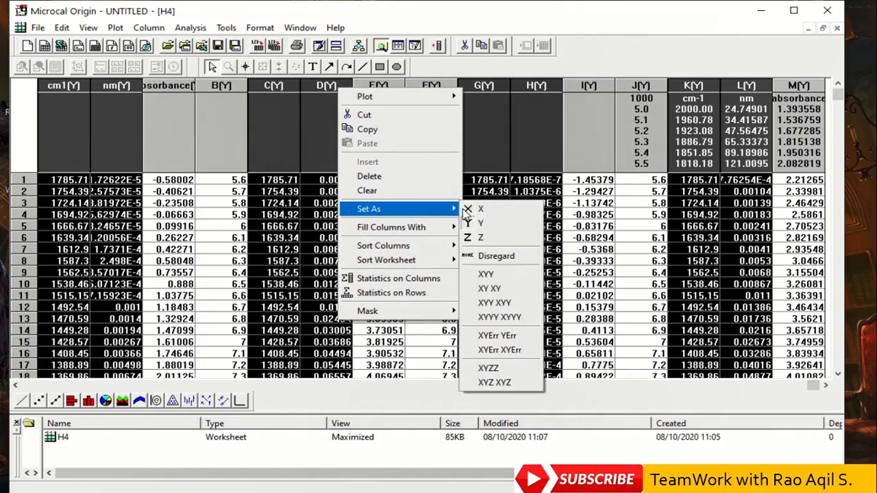
pyautogui.click(499, 291)
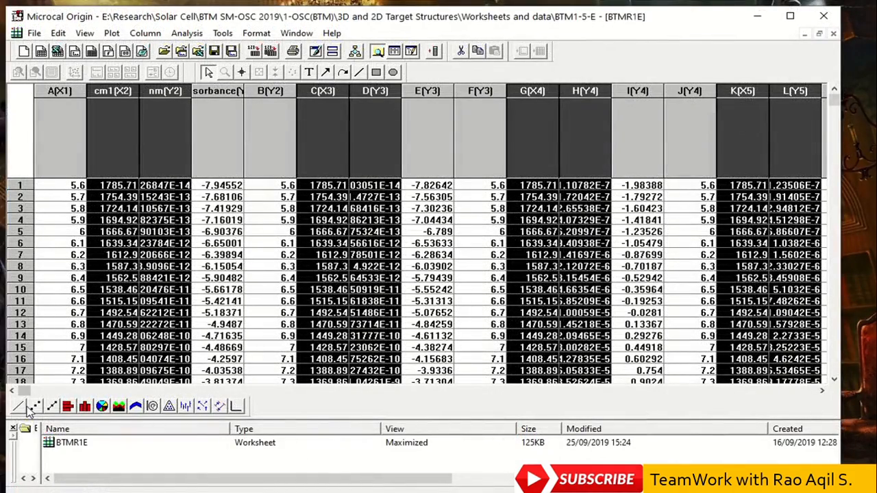
pyautogui.click(26, 406)
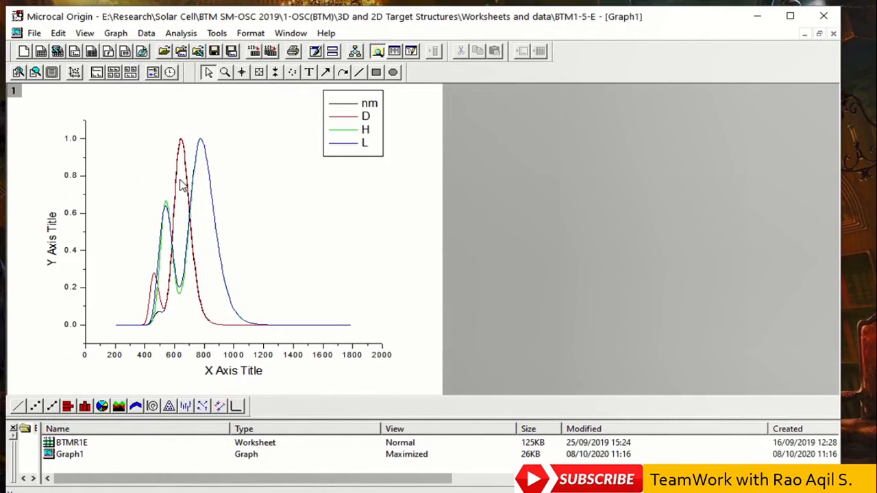
# Replace the graph's x-axis title text with "Wavelength (nm)"
pyautogui.click(54, 251)
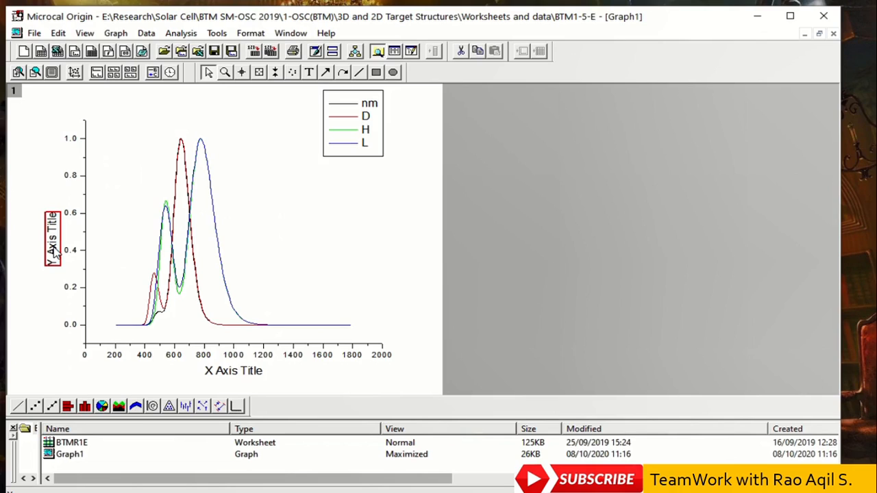
pyautogui.doubleClick(232, 372)
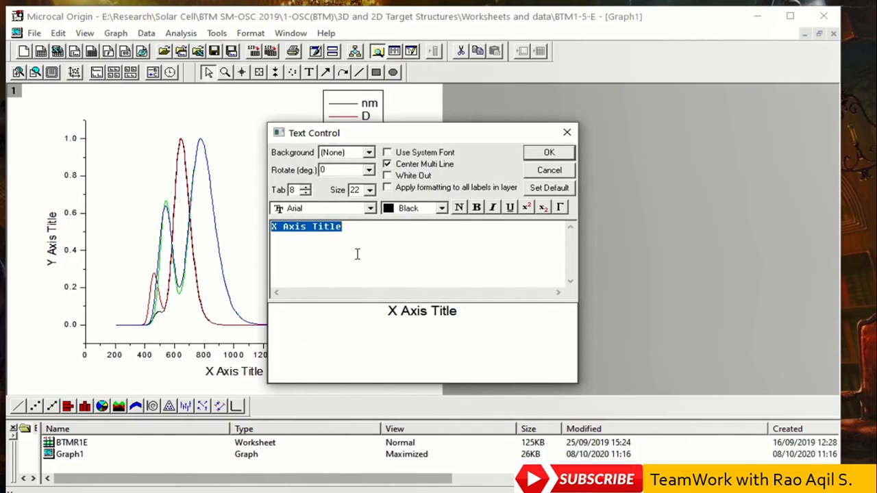
pyautogui.write('Wavelength ()')
pyautogui.press('Left')
pyautogui.write('nm')
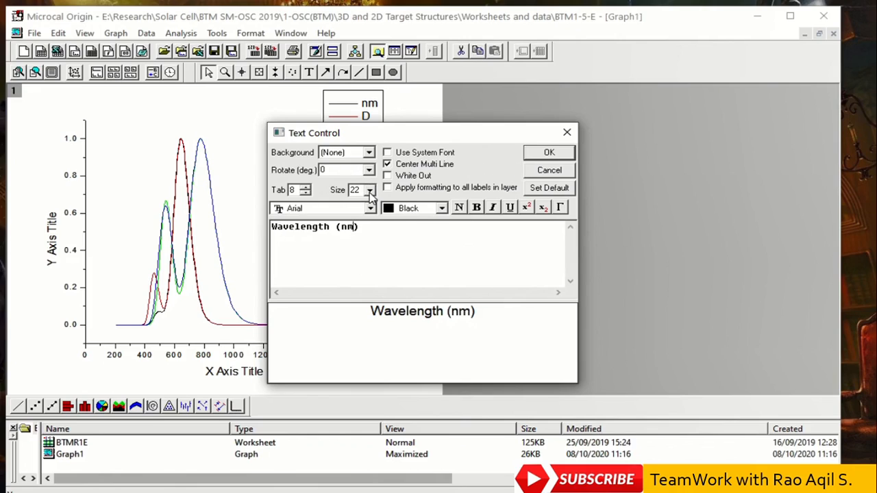
# Format the whole x-axis title as bold at size 28 and apply it to the graph
pyautogui.moveTo(370, 223); pyautogui.dragTo(249, 240)
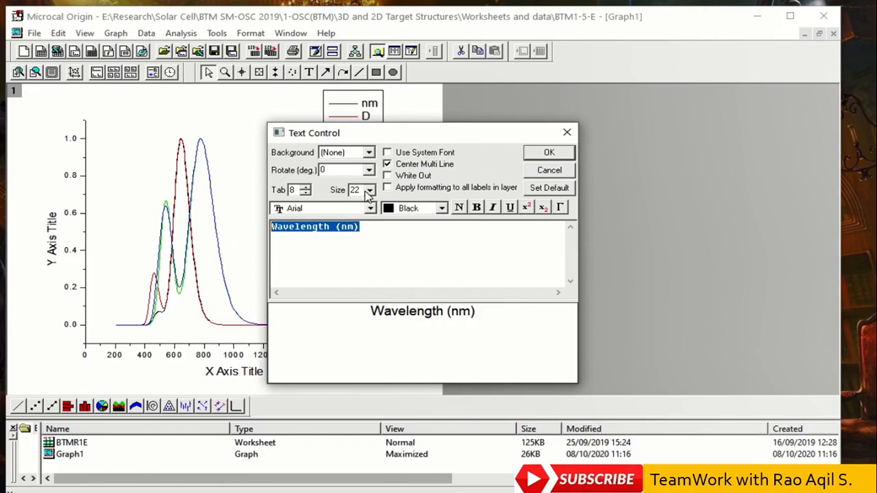
pyautogui.click(364, 190)
pyautogui.click(357, 238)
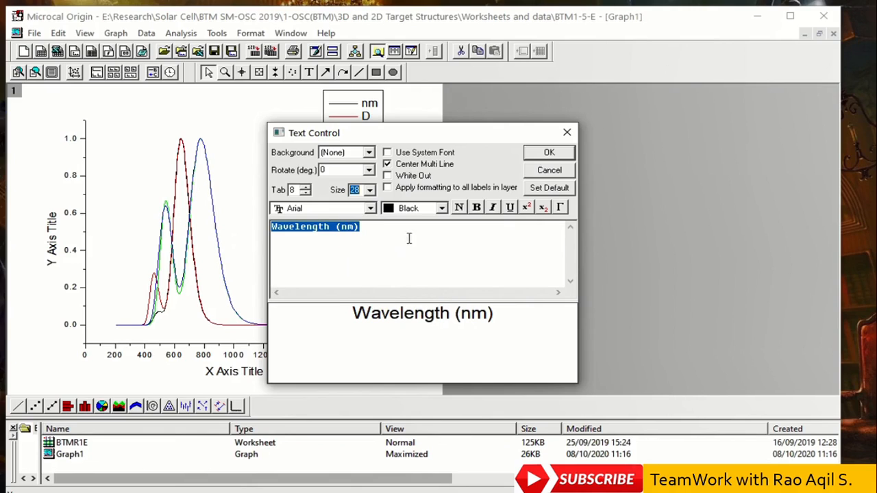
pyautogui.click(480, 209)
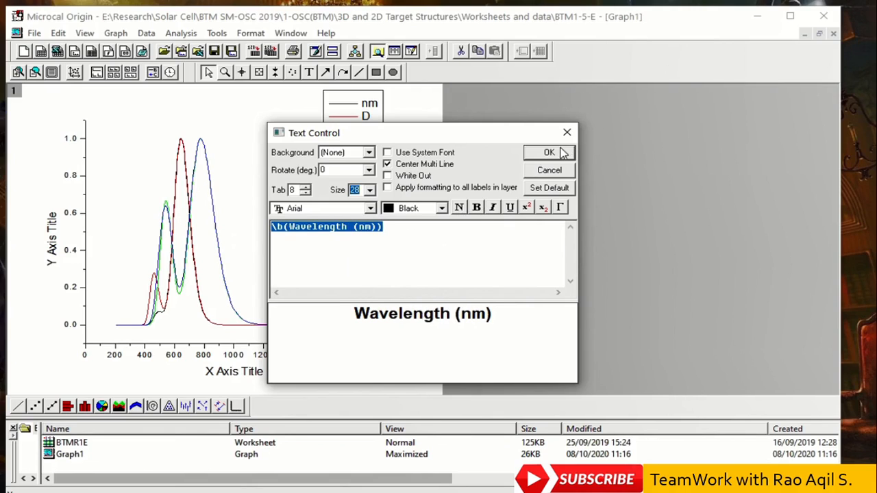
pyautogui.click(549, 152)
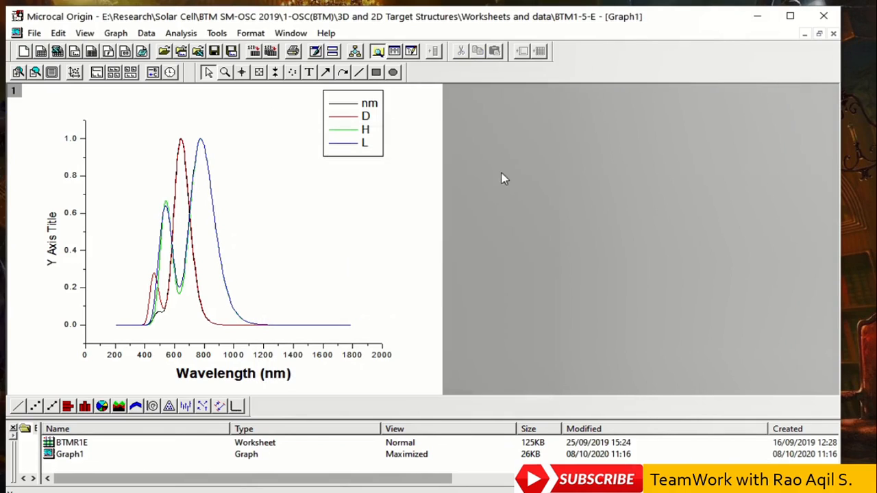
# Rename the four legend entries H1, H2, H3 and H4, and move the legend box slightly down and closer to the curves
pyautogui.doubleClick(368, 120)
pyautogui.click(340, 235)
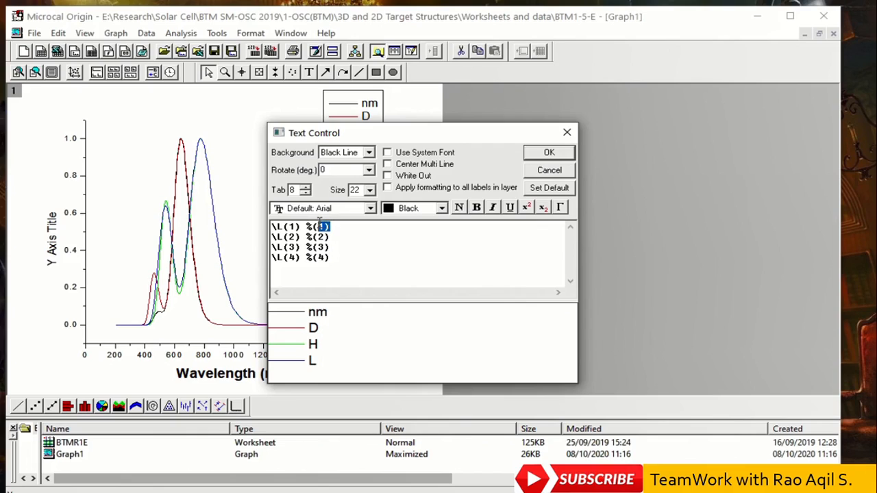
pyautogui.press('BackSpace')
pyautogui.write('H')
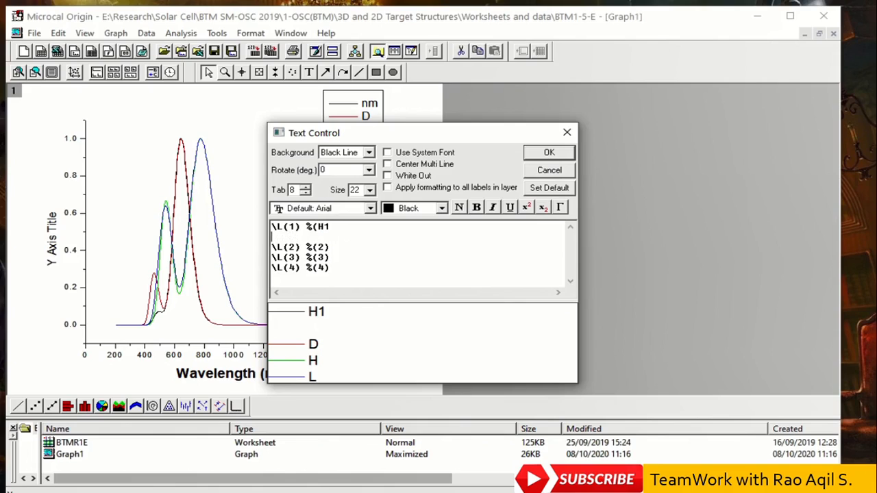
pyautogui.write('H')
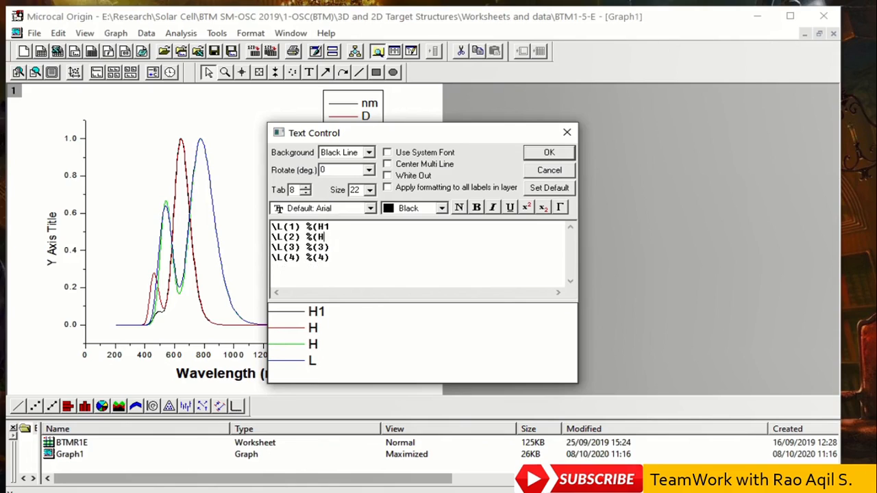
pyautogui.press('BackSpace')
pyautogui.write('H')
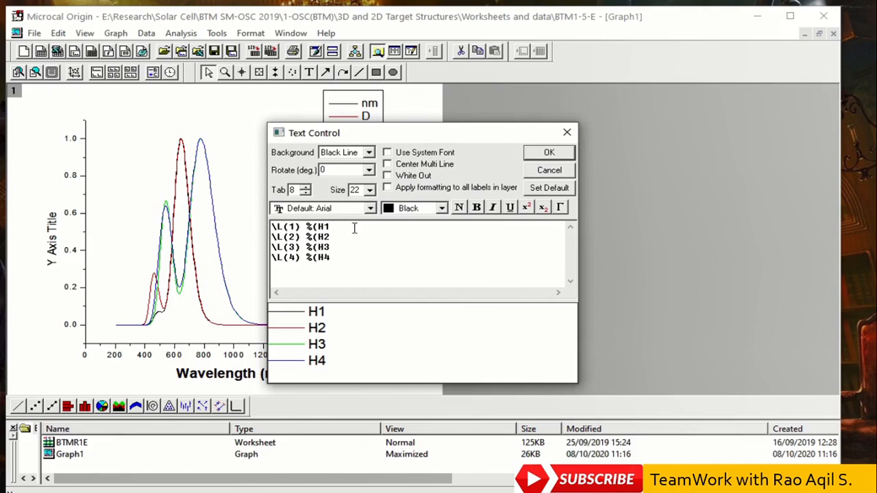
pyautogui.click(549, 153)
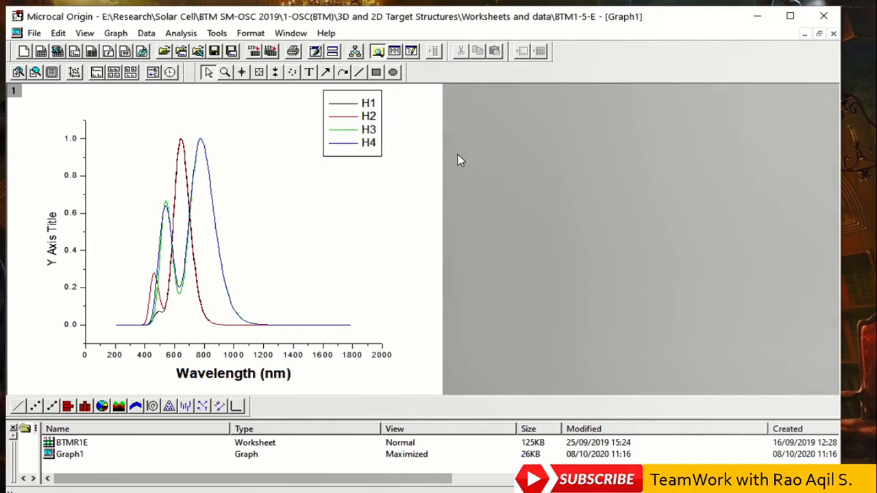
pyautogui.moveTo(380, 129); pyautogui.dragTo(362, 153)
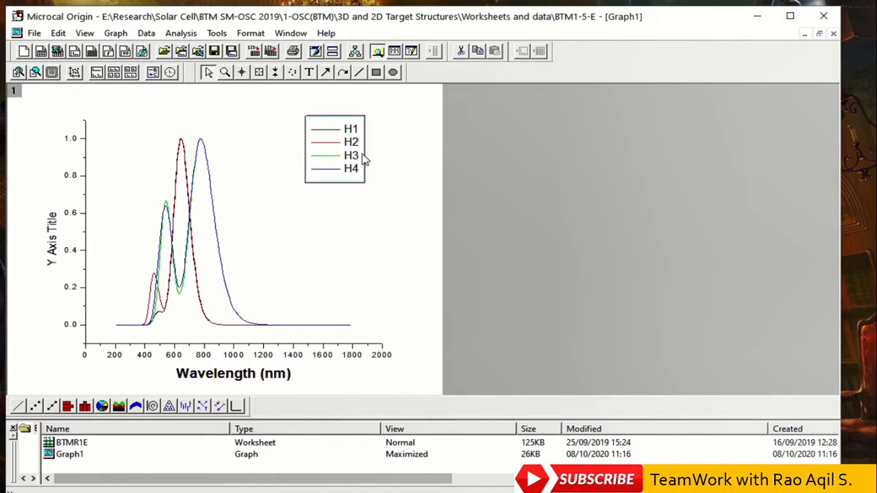
pyautogui.click(423, 235)
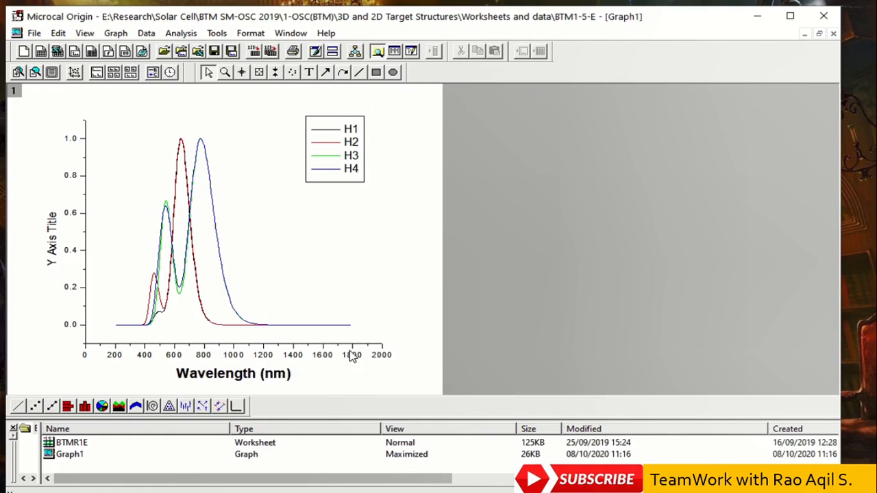
# Open the x-axis tick label settings and place the dialog clear of the curves
pyautogui.doubleClick(295, 358)
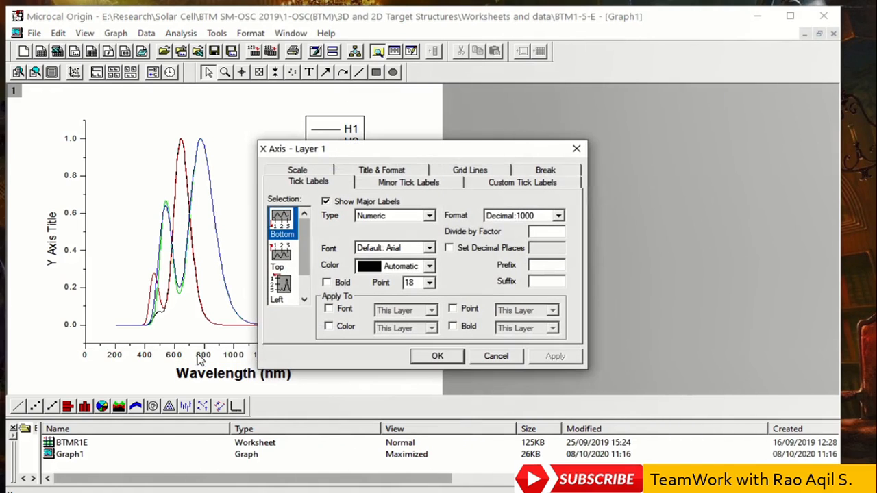
pyautogui.moveTo(382, 143); pyautogui.dragTo(503, 152)
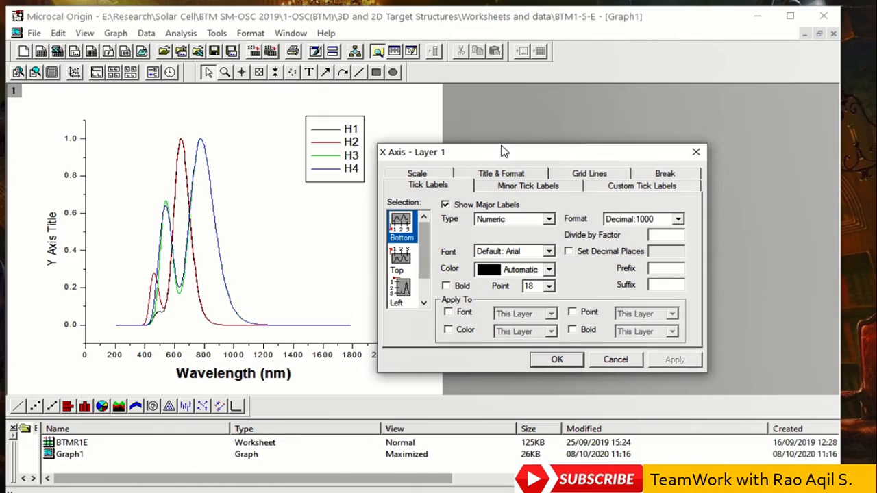